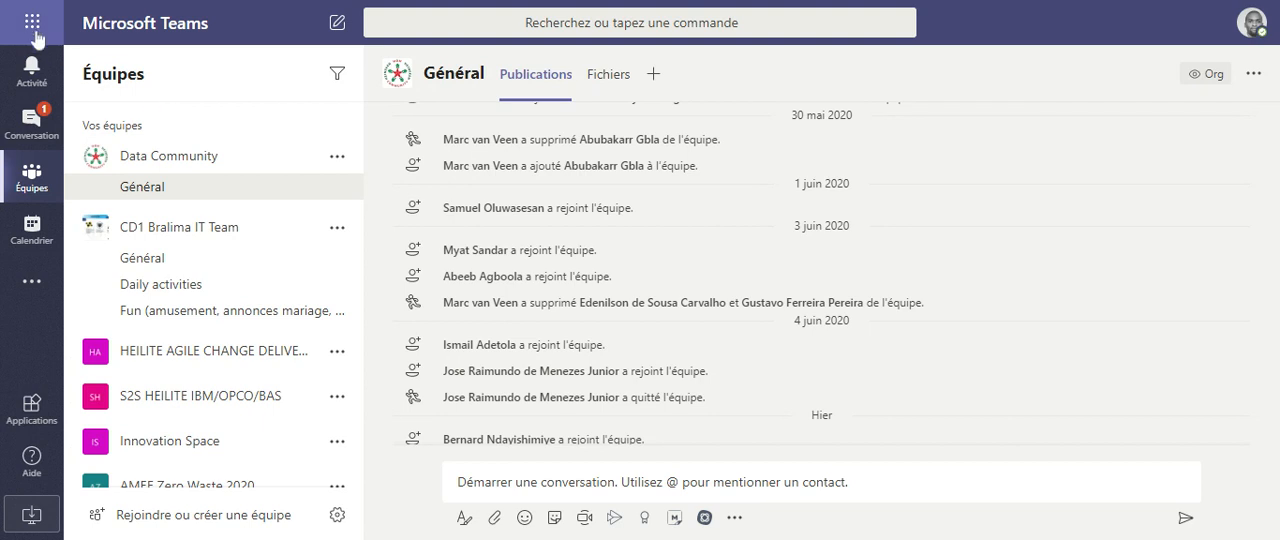
{"action": "key", "text": "alt+a"}
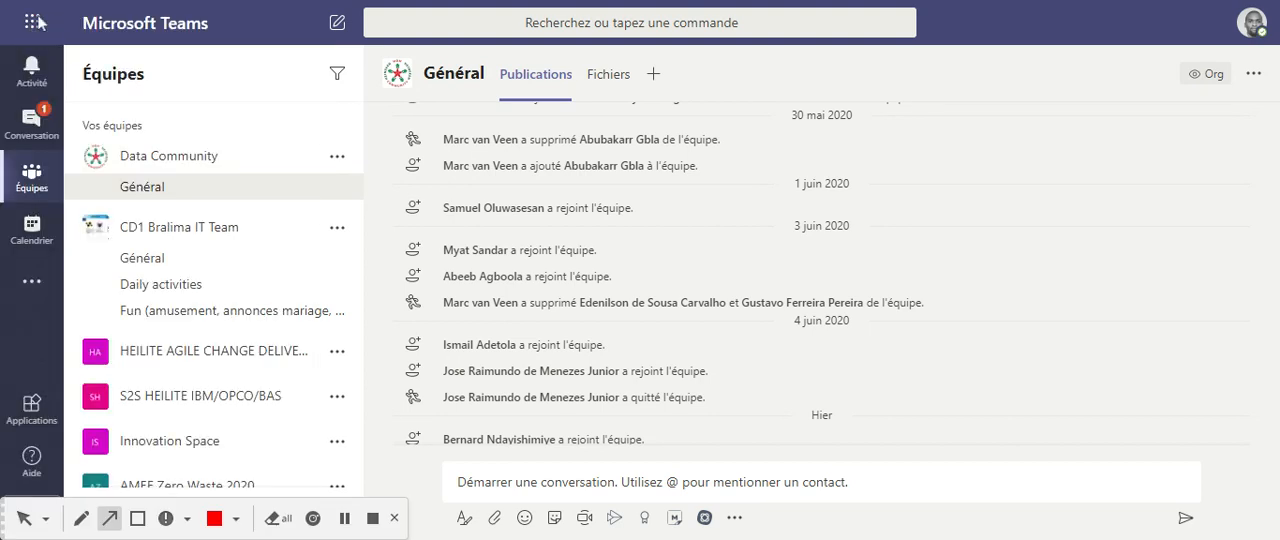
{"action": "left_click", "coordinate": [264, 36]}
{"action": "left_click", "coordinate": [23, 520]}
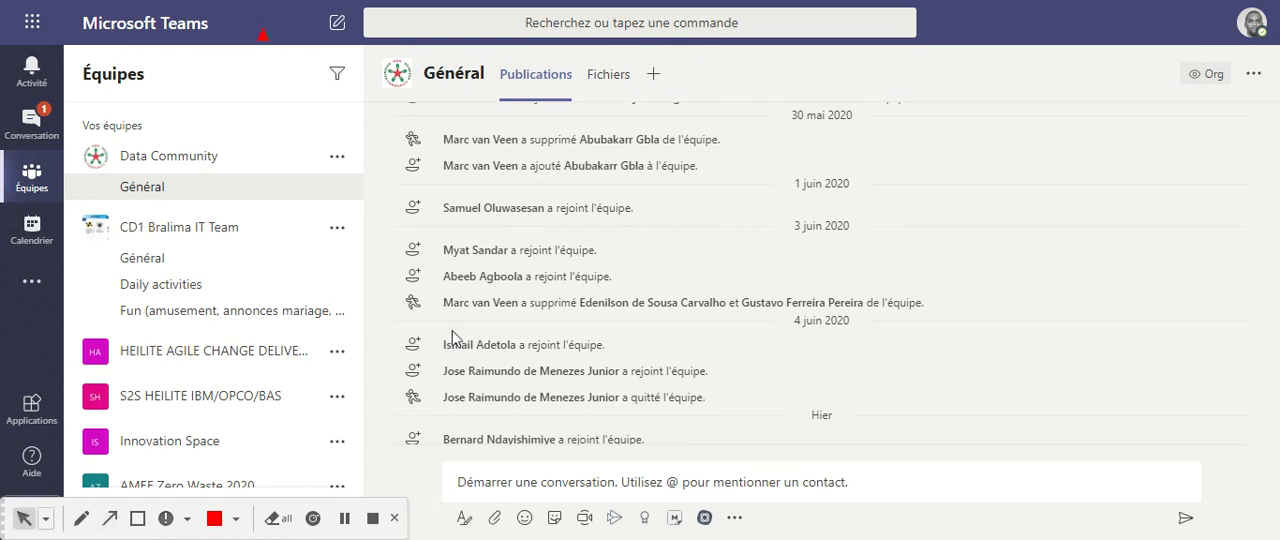
Look over the availability status choices in the account menu and open Paramètres.
{"action": "left_click", "coordinate": [1256, 30]}
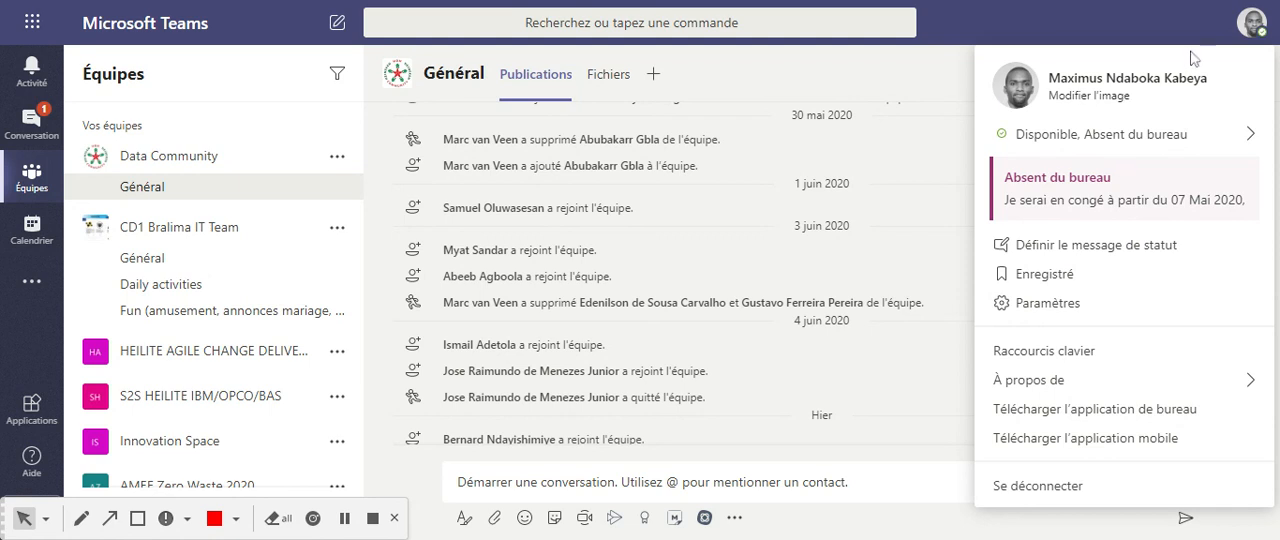
{"action": "mouse_move", "coordinate": [1116, 130]}
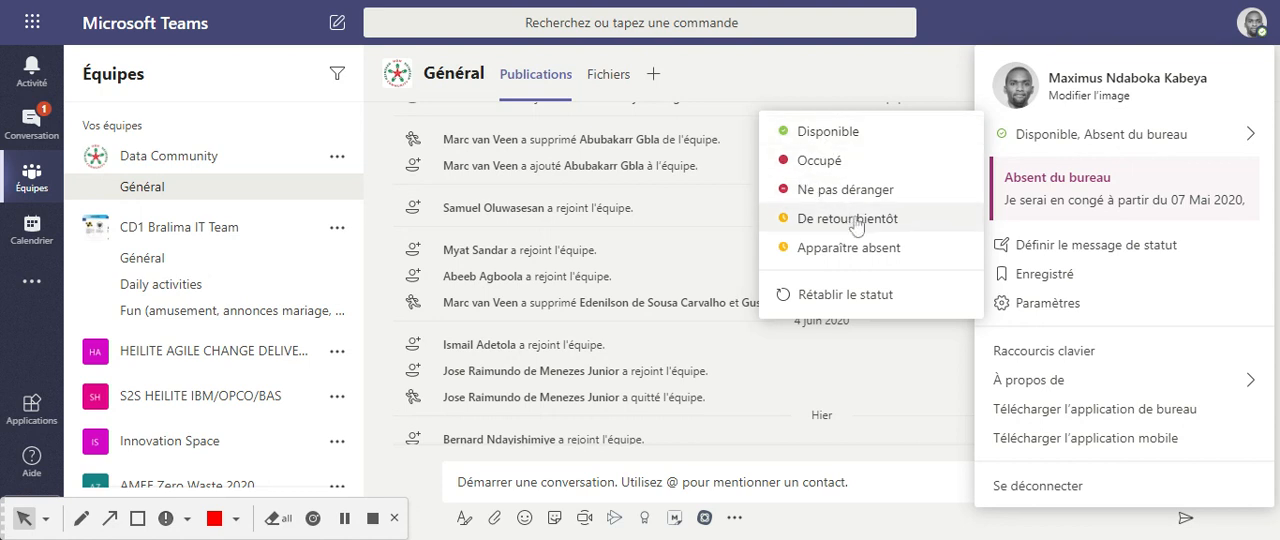
{"action": "mouse_move", "coordinate": [1124, 392]}
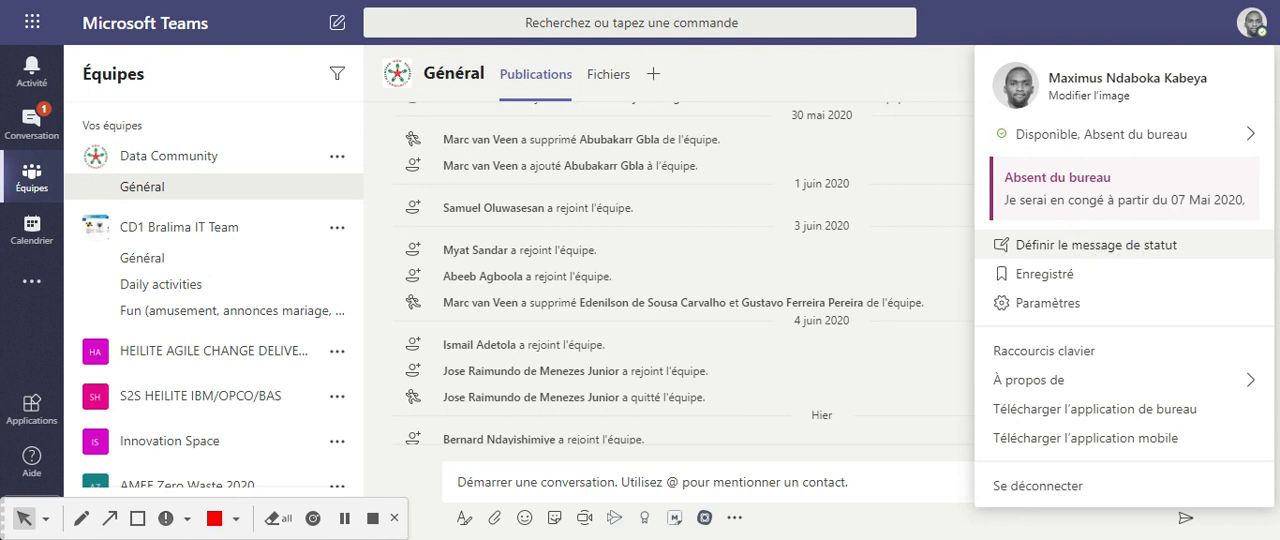
{"action": "left_click", "coordinate": [1052, 310]}
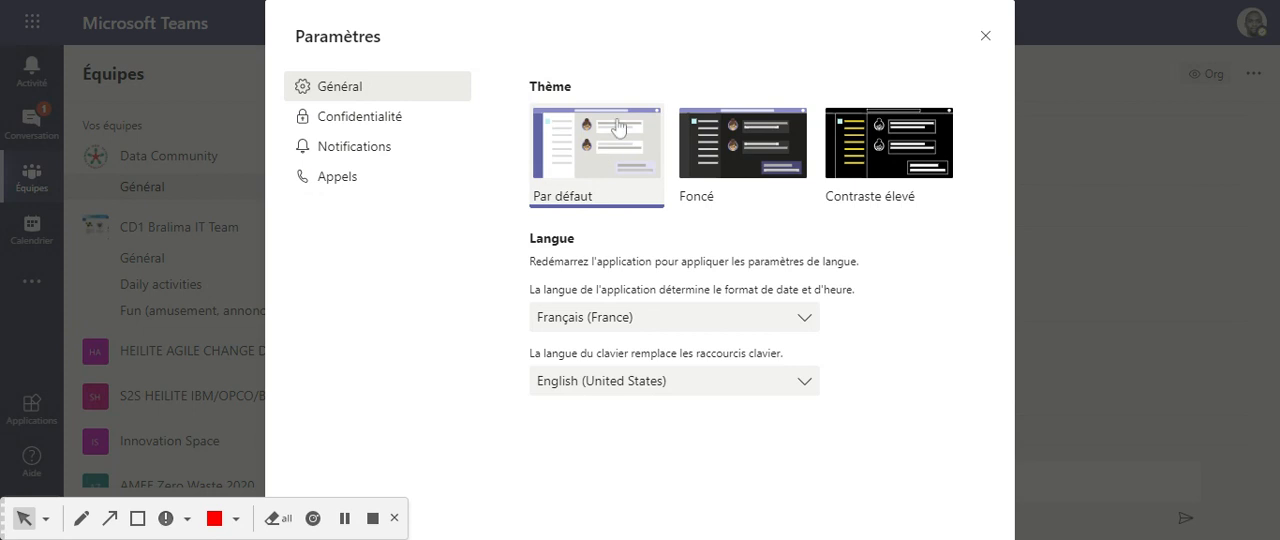
Preview the Foncé, Contraste élevé and Par défaut themes and set the theme to Foncé.
{"action": "left_click", "coordinate": [735, 160]}
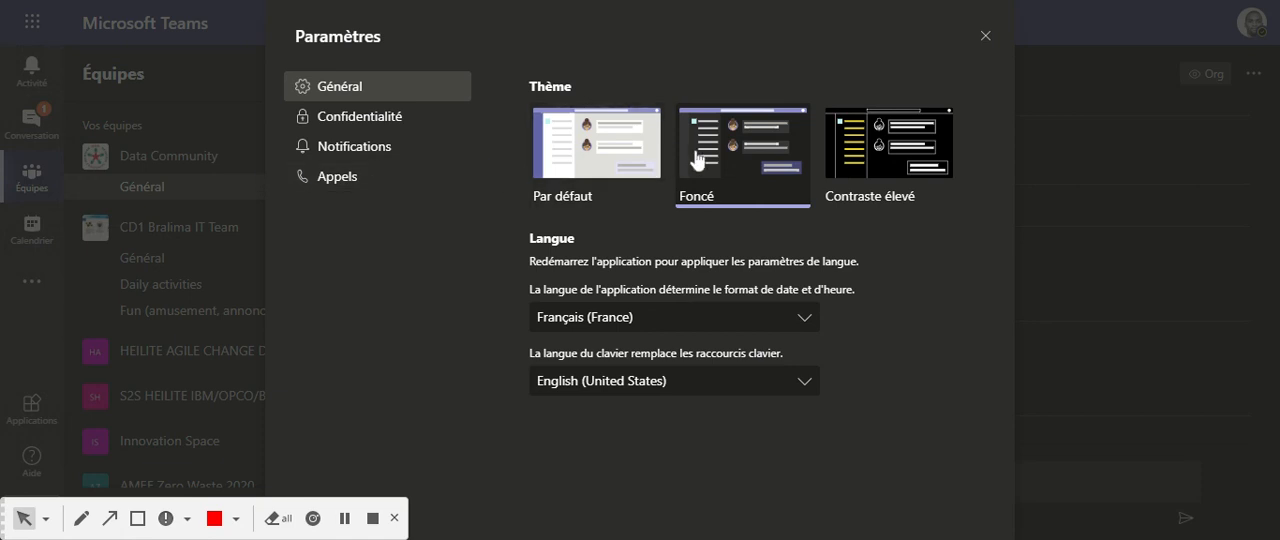
{"action": "left_click", "coordinate": [905, 135]}
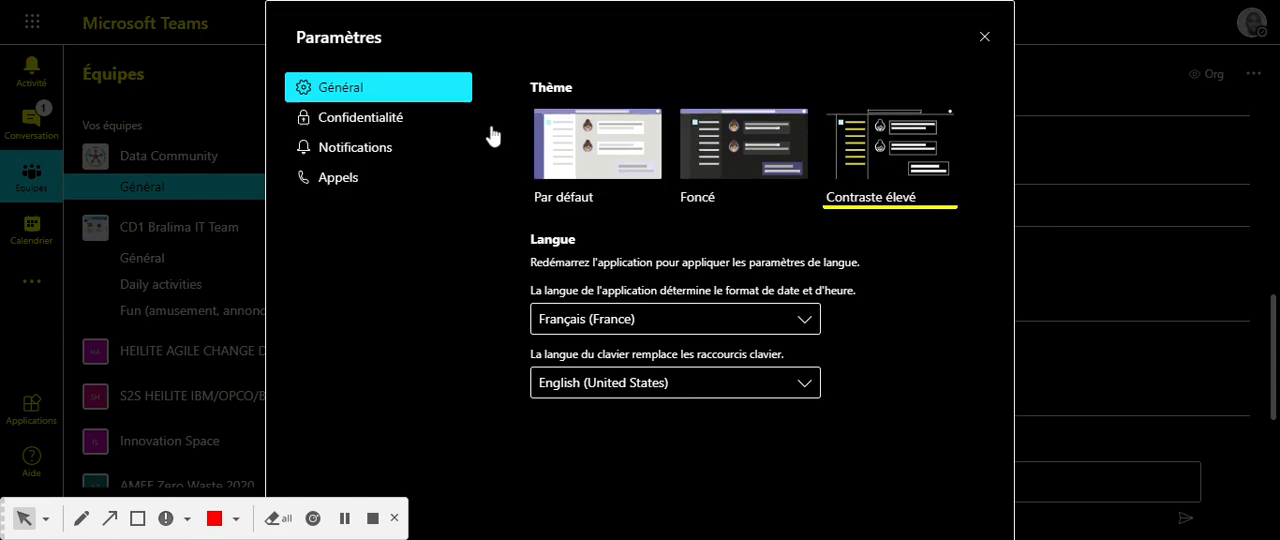
{"action": "left_click", "coordinate": [751, 150]}
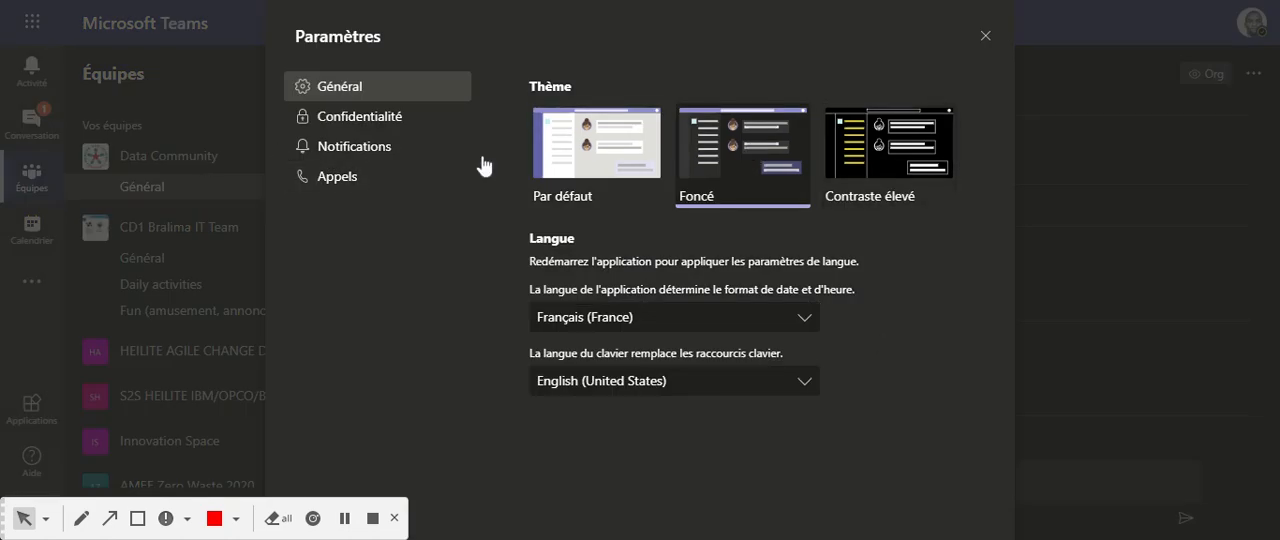
{"action": "left_click", "coordinate": [553, 150]}
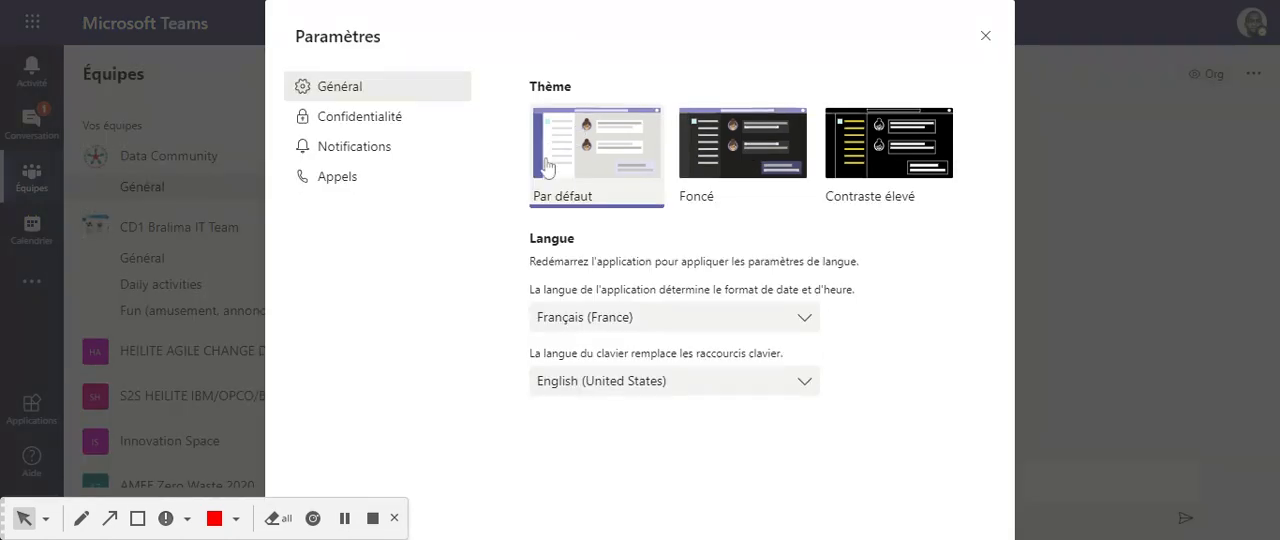
{"action": "left_click", "coordinate": [743, 145]}
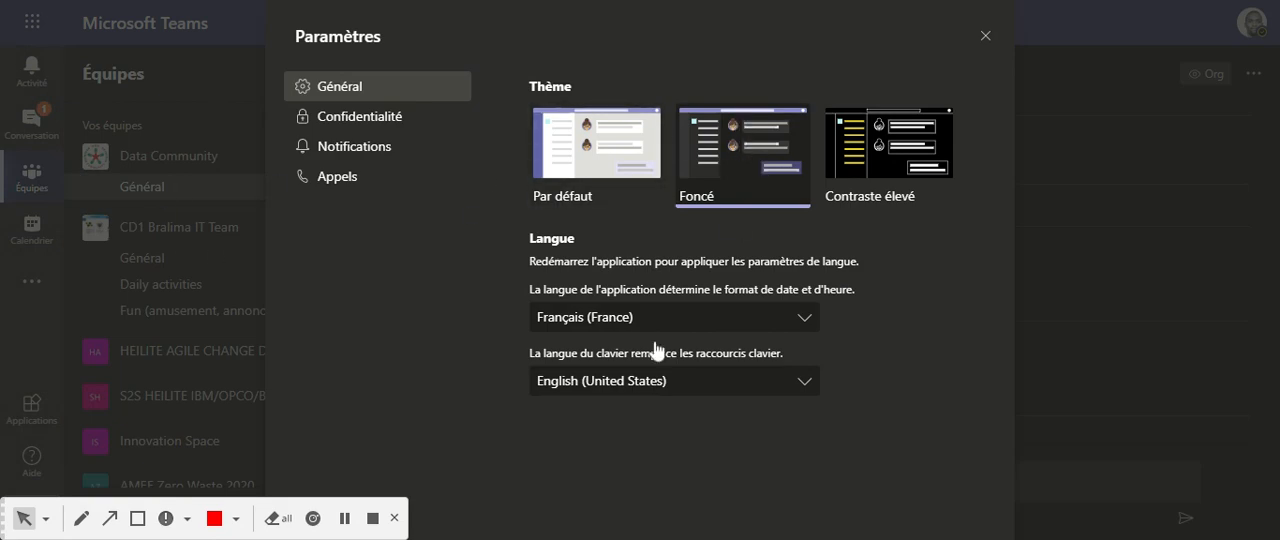
Examine the available application languages and keyboard languages in the general settings without changing them.
{"action": "left_click", "coordinate": [807, 322]}
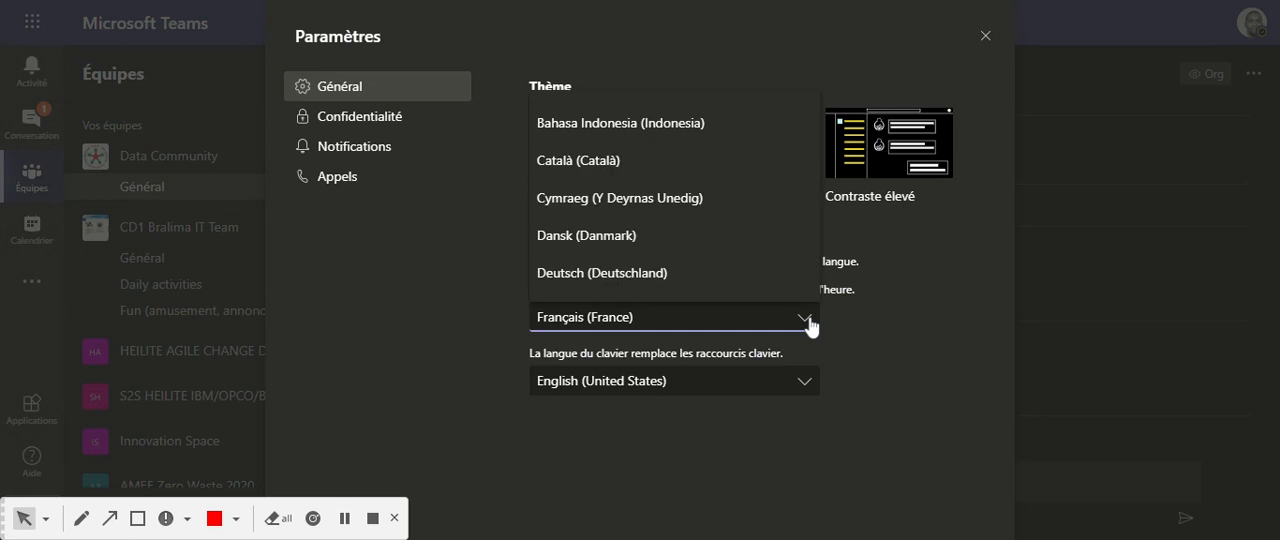
{"action": "mouse_move", "coordinate": [811, 109]}
{"action": "left_mouse_down"}
{"action": "mouse_move", "coordinate": [824, 280]}
{"action": "mouse_move", "coordinate": [815, 105]}
{"action": "left_mouse_up"}
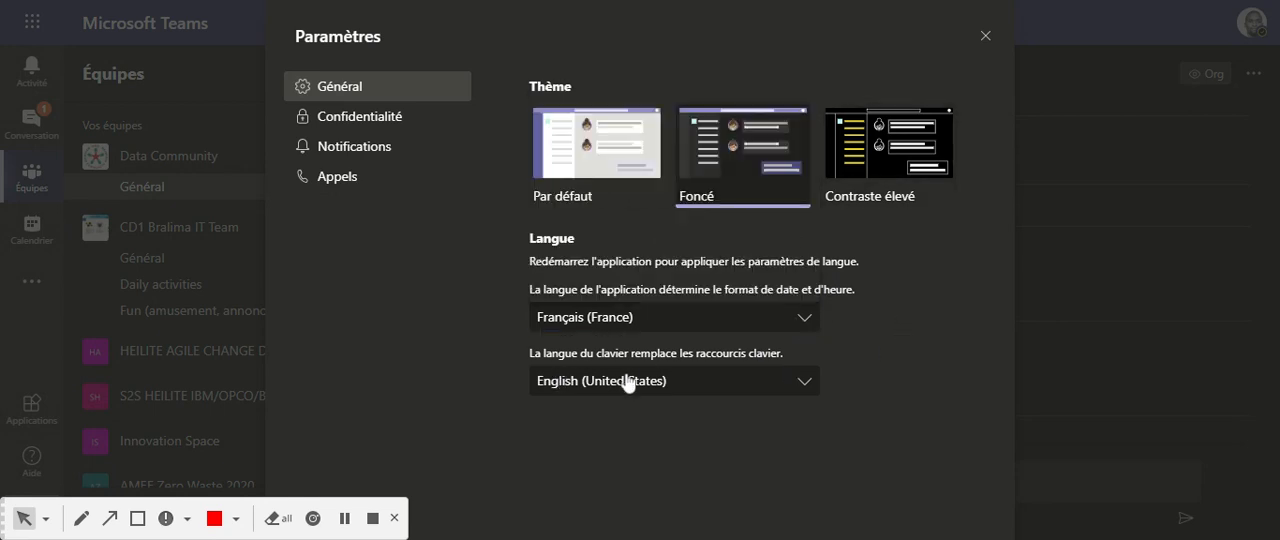
{"action": "left_click", "coordinate": [805, 384]}
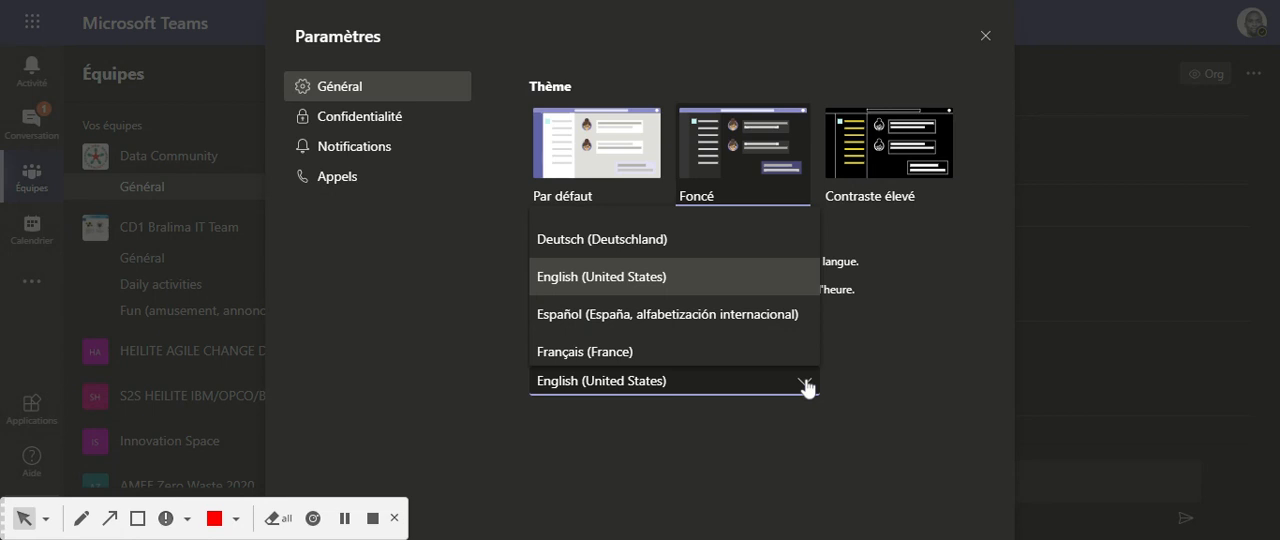
{"action": "left_click", "coordinate": [803, 395]}
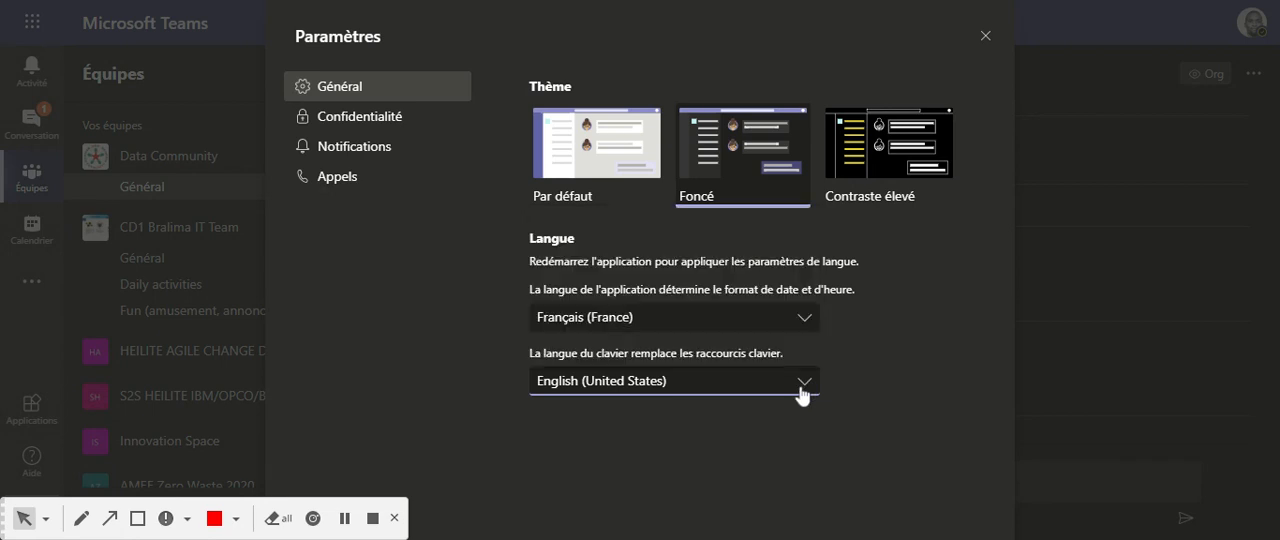
Read the Confidentialité settings, highlighting the explanations of Ne pas déranger and Confirmations de lecture.
{"action": "left_click", "coordinate": [360, 118]}
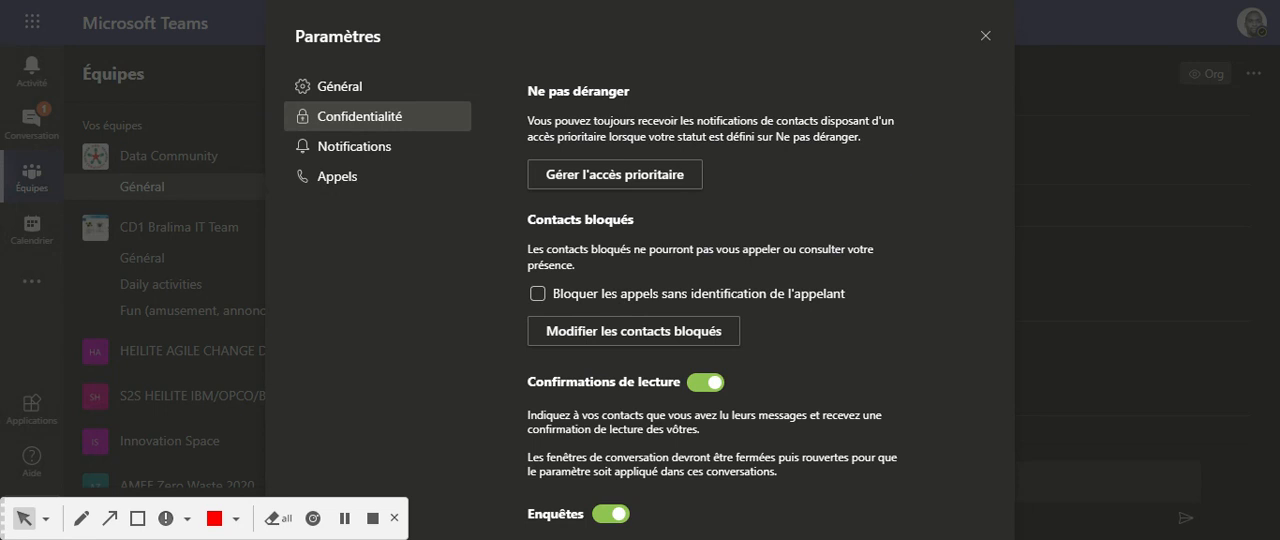
{"action": "left_click_drag", "start_coordinate": [773, 137], "coordinate": [855, 138]}
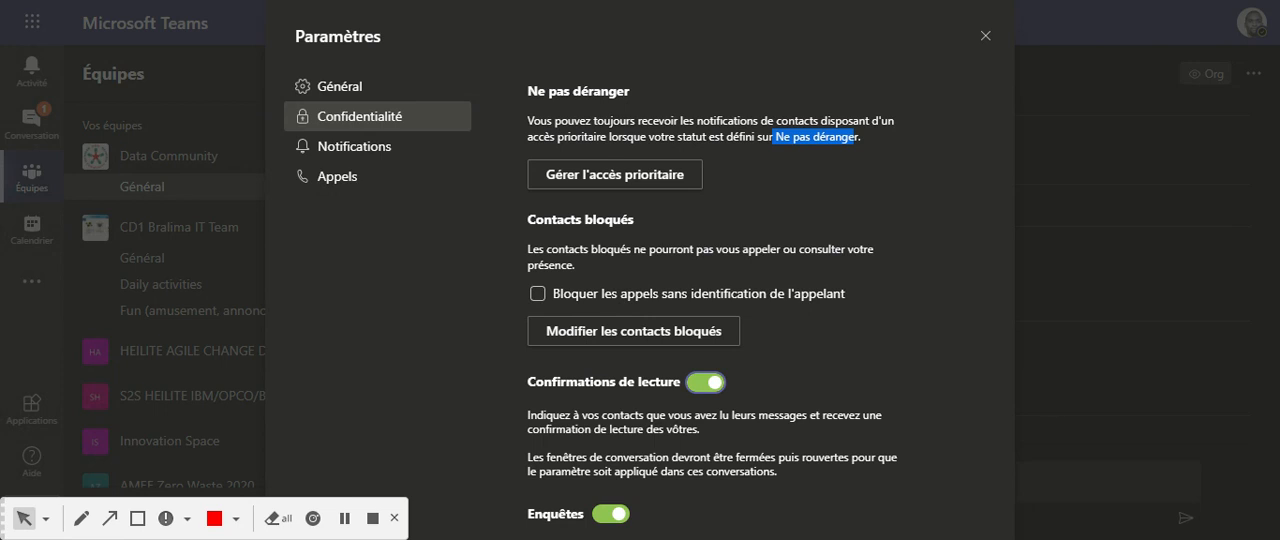
{"action": "left_click_drag", "start_coordinate": [528, 414], "coordinate": [869, 414]}
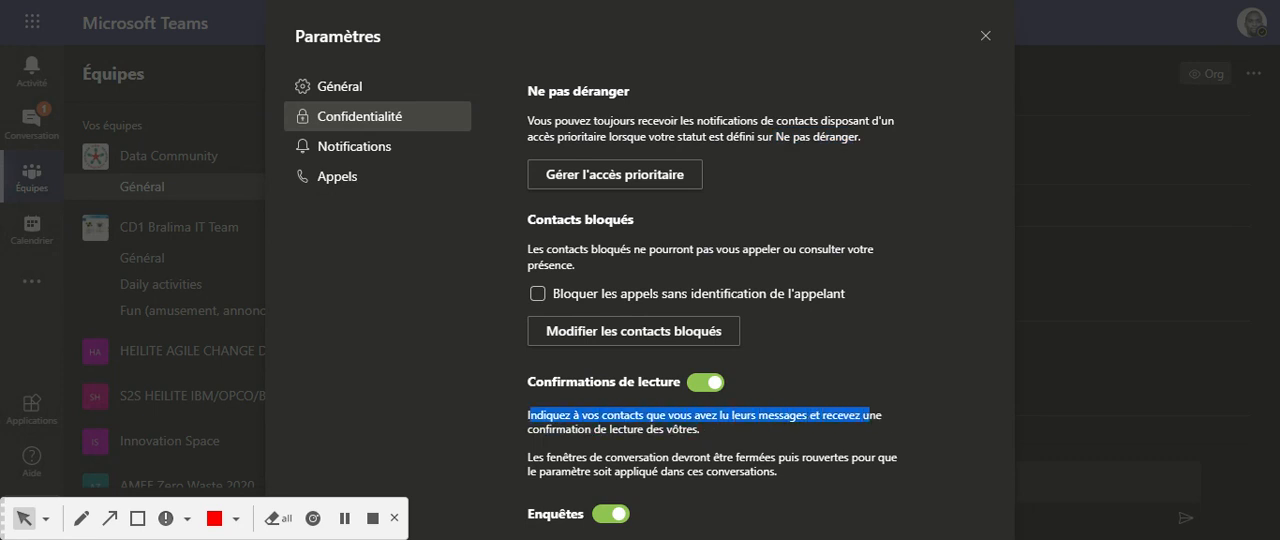
{"action": "left_click", "coordinate": [758, 433]}
{"action": "left_click_drag", "start_coordinate": [528, 414], "coordinate": [703, 429]}
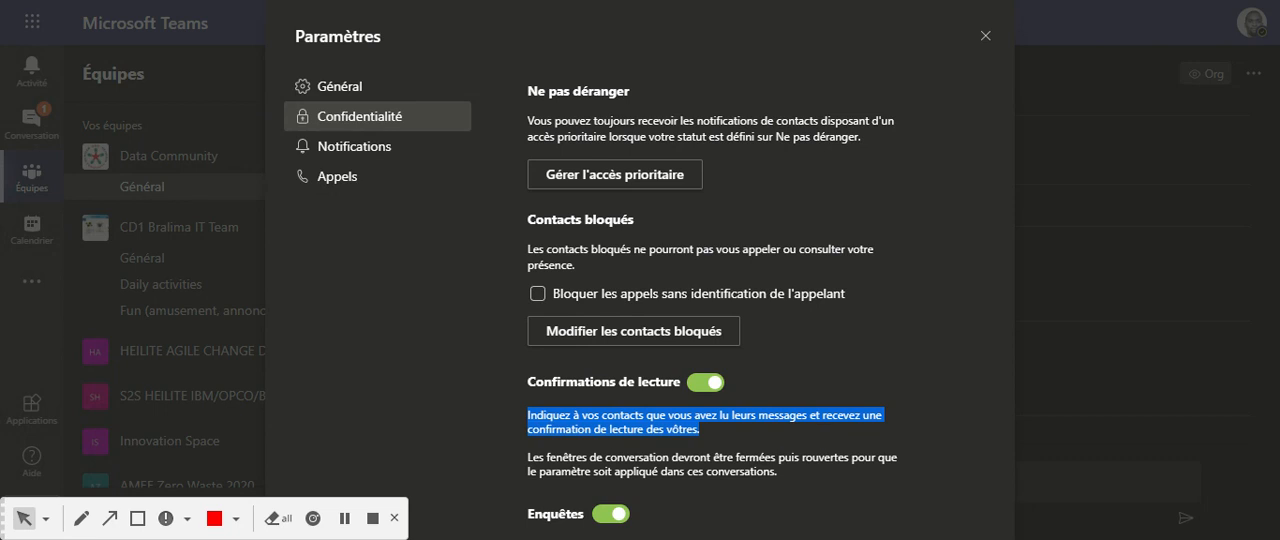
{"action": "left_click", "coordinate": [695, 497]}
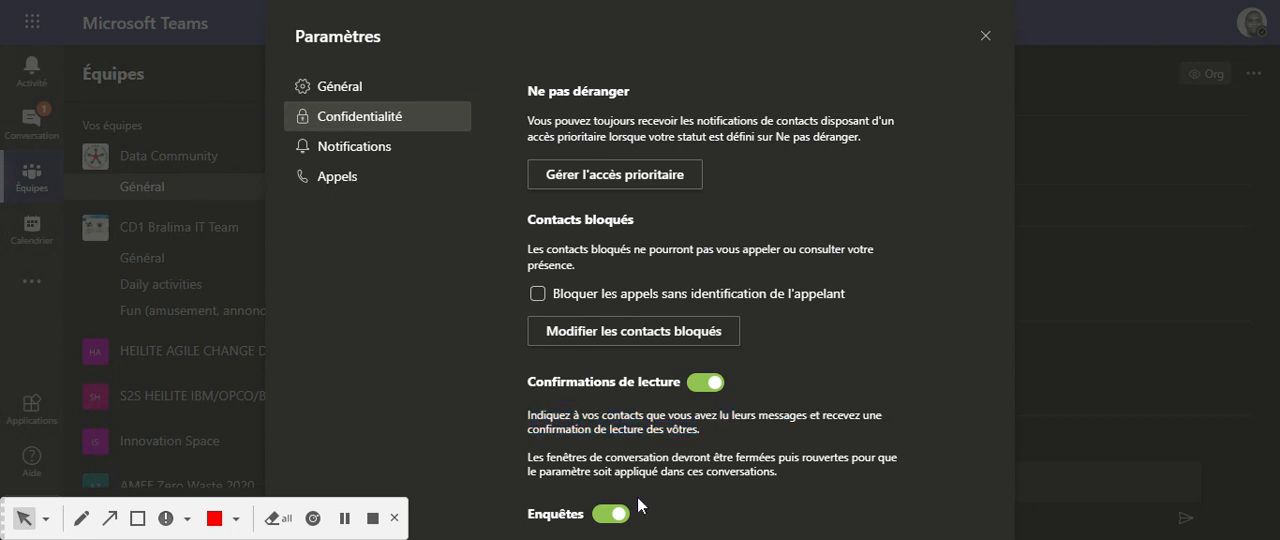
Examine the notification choices for Mes mentions and Mentions de mes équipes in the Notifications settings.
{"action": "left_click", "coordinate": [350, 148]}
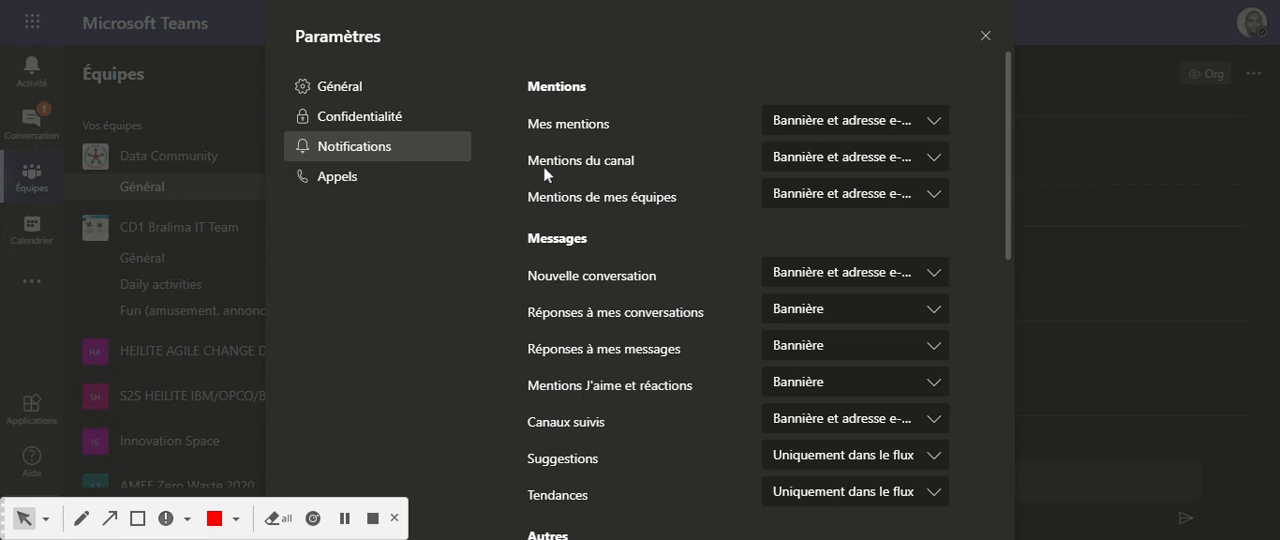
{"action": "left_click", "coordinate": [932, 121]}
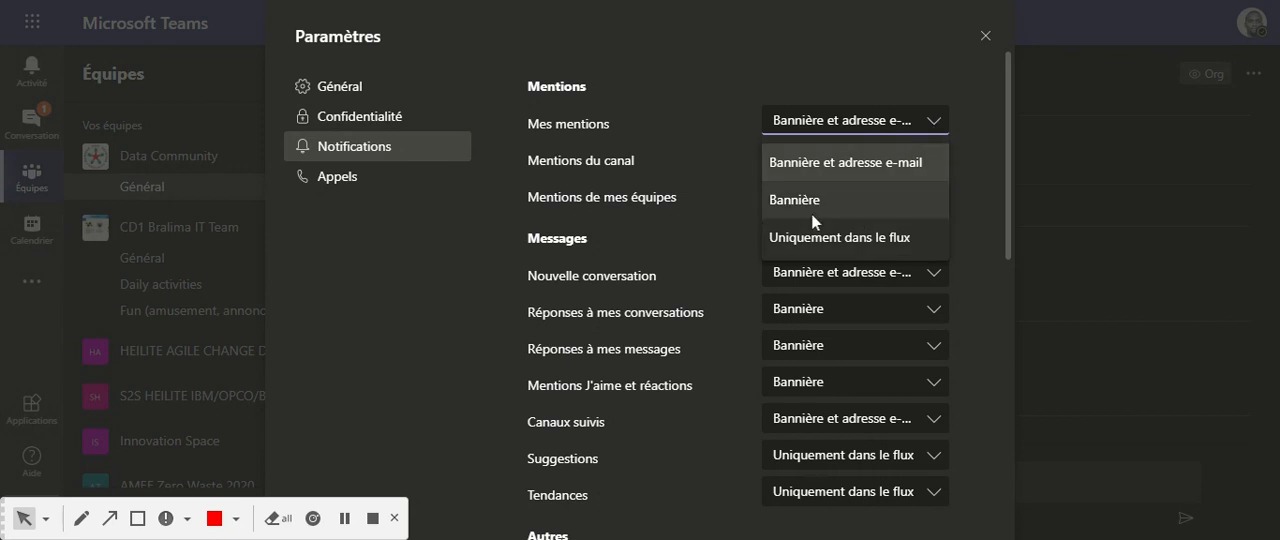
{"action": "left_click", "coordinate": [936, 127]}
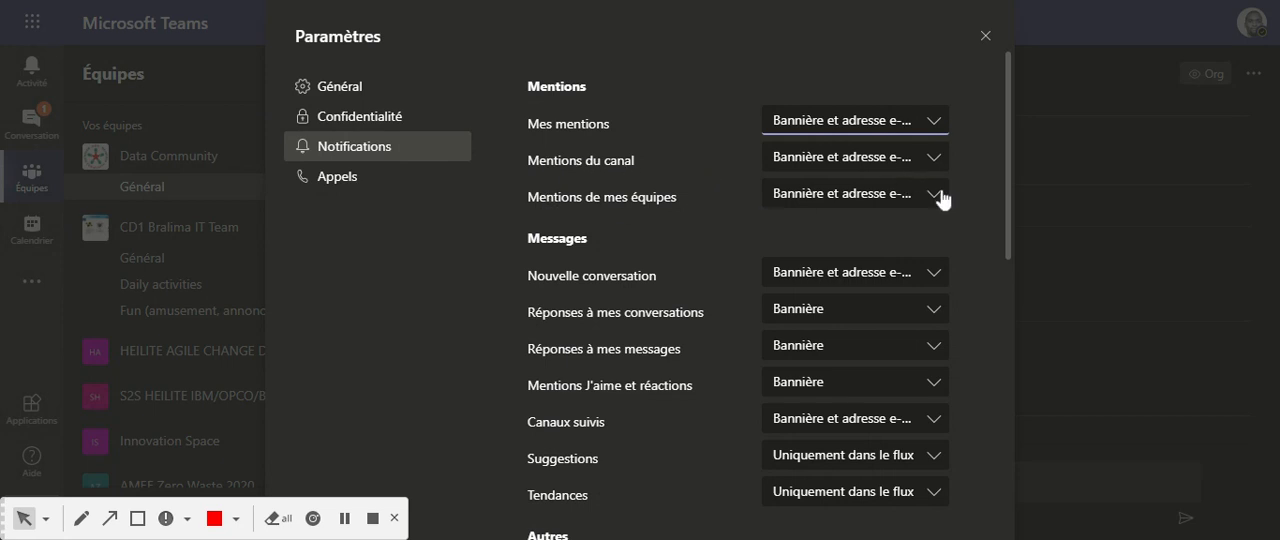
{"action": "left_click", "coordinate": [938, 198]}
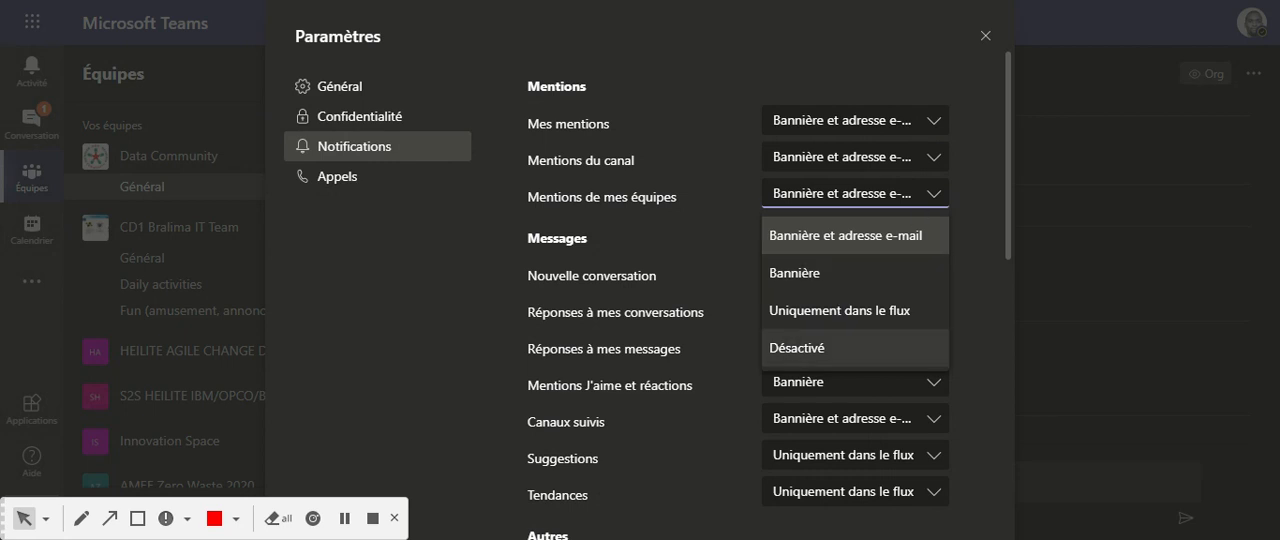
{"action": "left_click", "coordinate": [977, 200]}
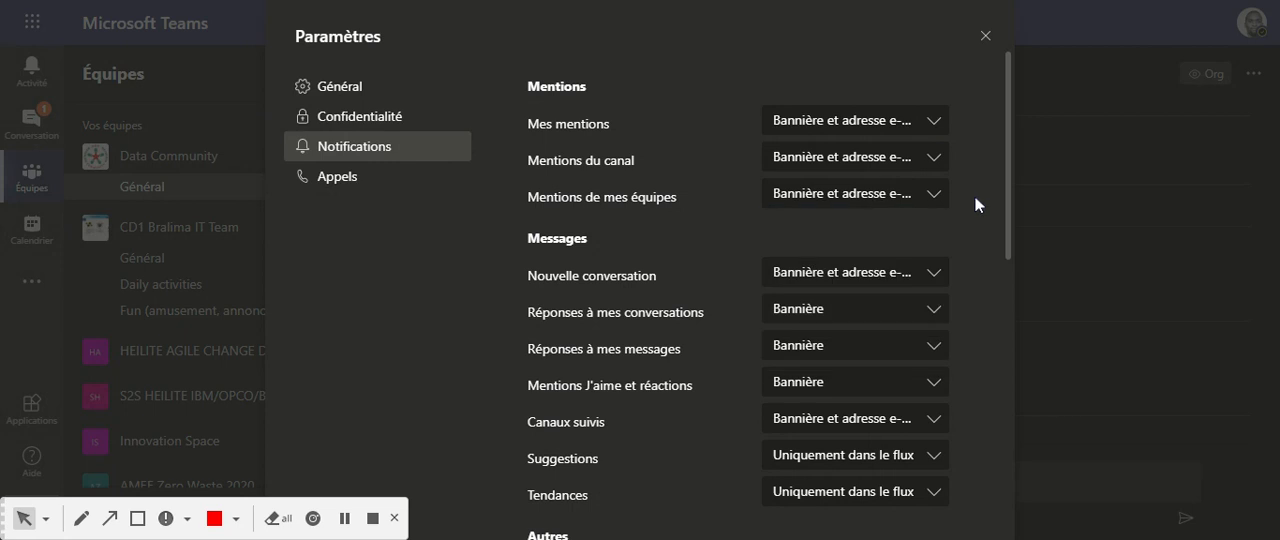
Review the Messages notification settings and the choices for Un membre a été ajouté à l'équipe.
{"action": "scroll", "coordinate": [640, 288], "scroll_direction": "down", "scroll_amount": 2}
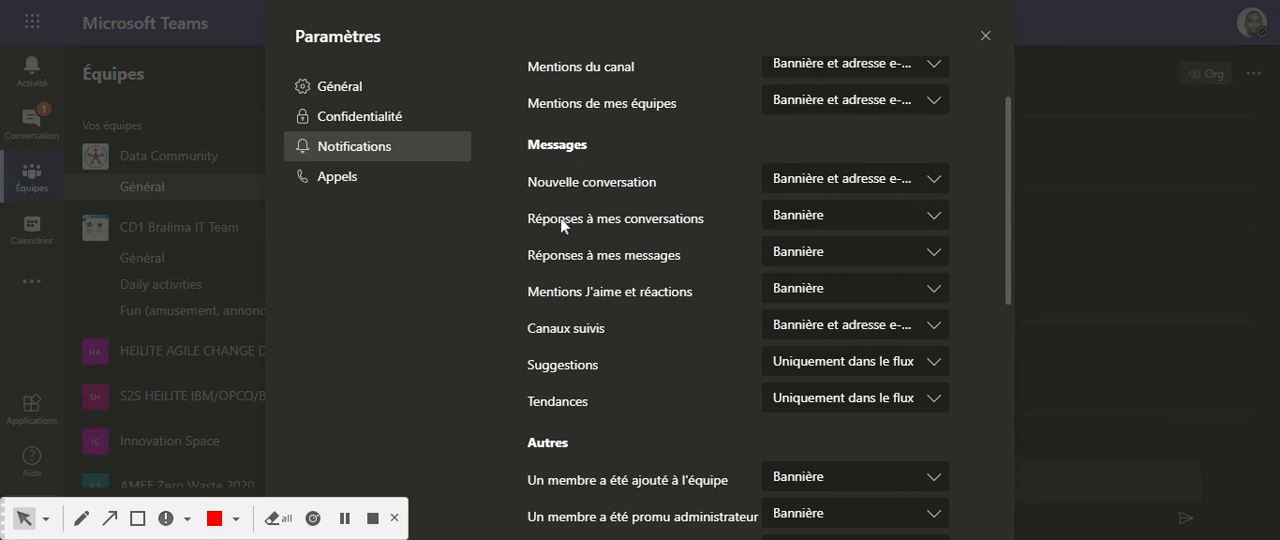
{"action": "scroll", "coordinate": [835, 282], "scroll_direction": "down", "scroll_amount": 2}
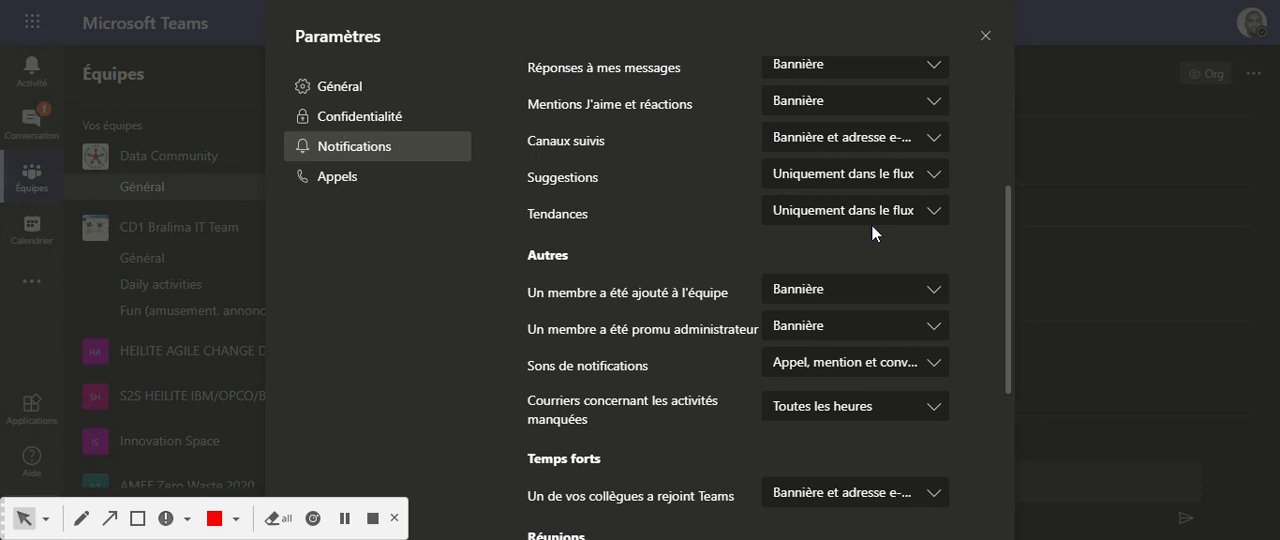
{"action": "scroll", "coordinate": [658, 272], "scroll_direction": "down", "scroll_amount": 1}
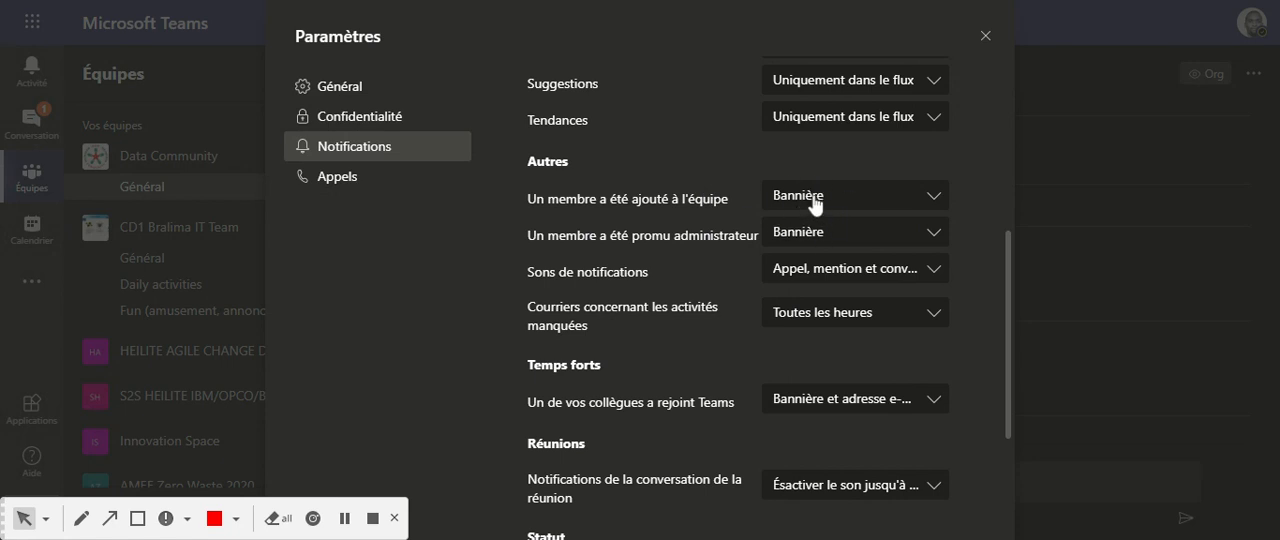
{"action": "left_click", "coordinate": [936, 204]}
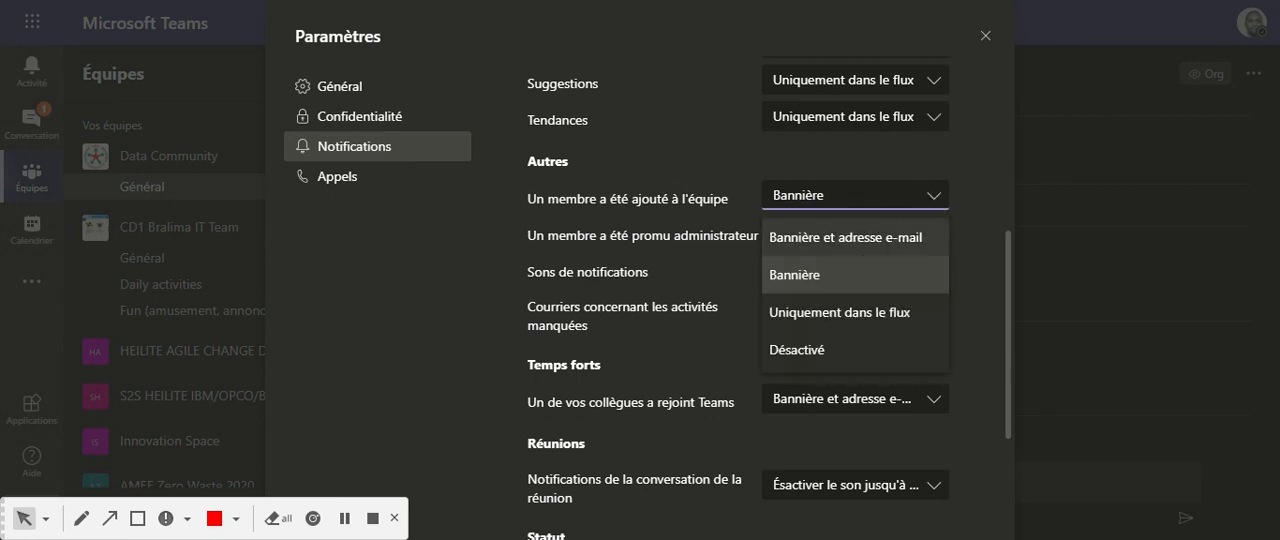
{"action": "left_click", "coordinate": [665, 140]}
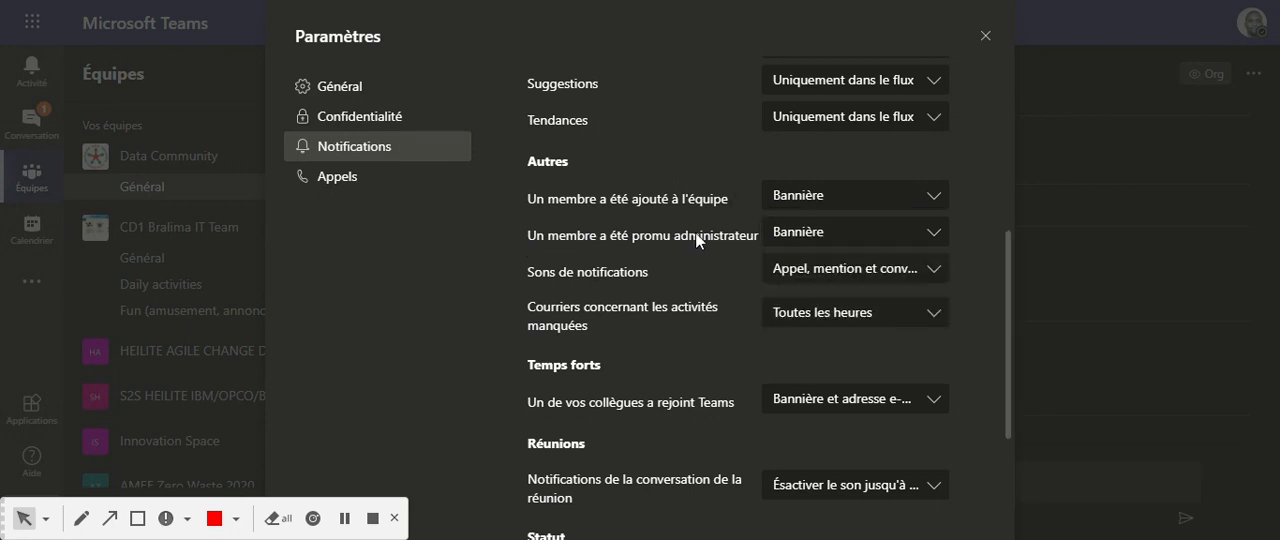
Review the Sons de notifications choices and select the option for calls, mentions and conversations (Appel, mention et conversat...).
{"action": "scroll", "coordinate": [712, 280], "scroll_direction": "down", "scroll_amount": 2}
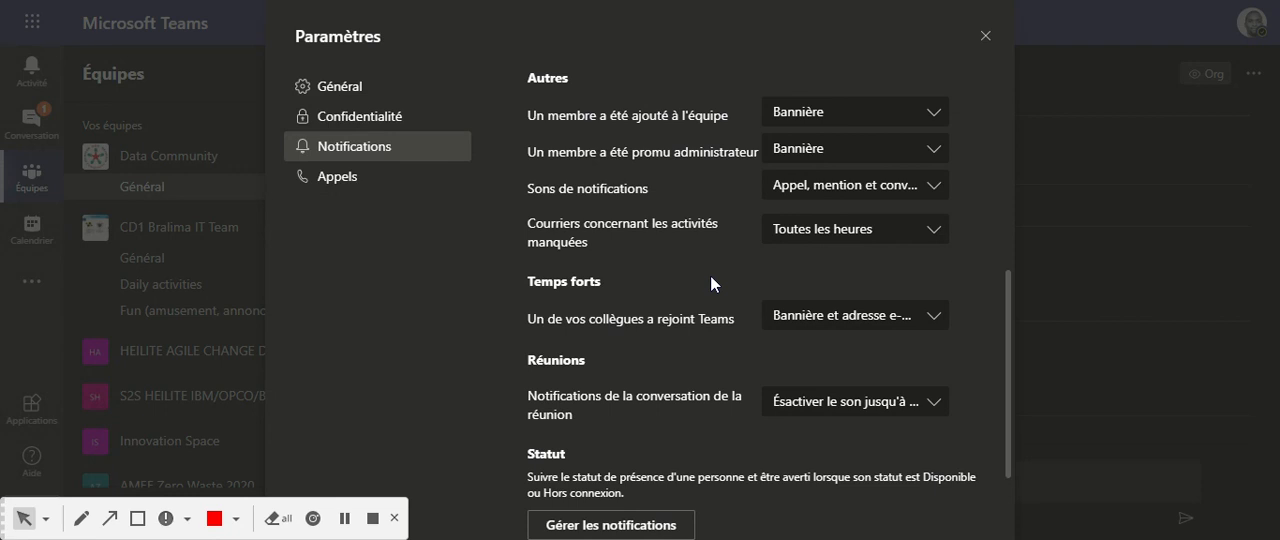
{"action": "left_click", "coordinate": [931, 186]}
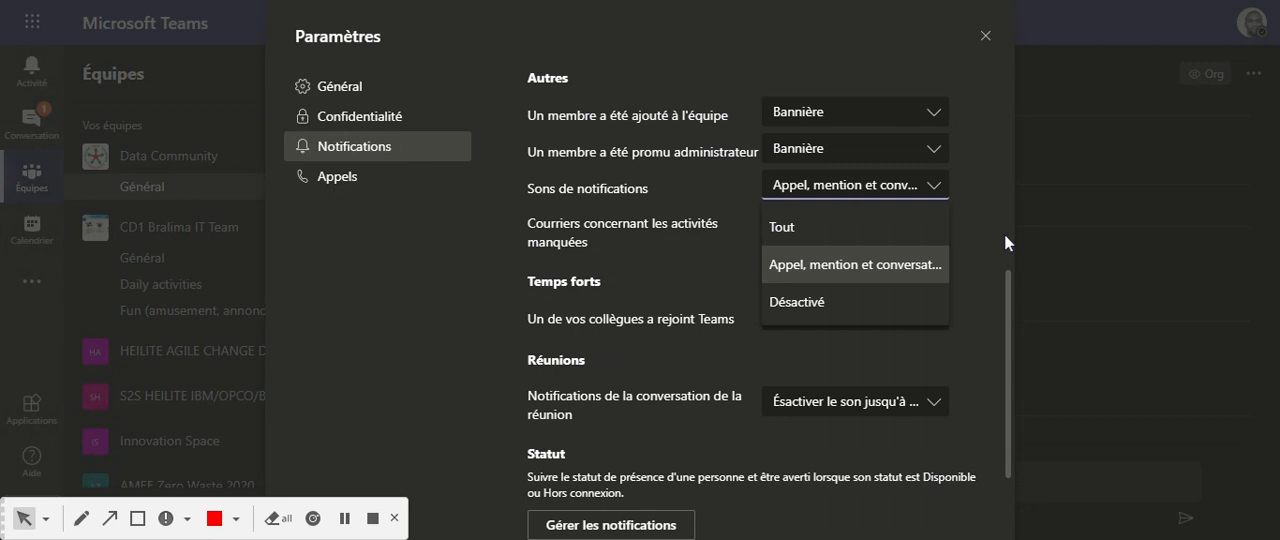
{"action": "scroll", "coordinate": [997, 240], "scroll_direction": "up", "scroll_amount": 5}
{"action": "scroll", "coordinate": [635, 313], "scroll_direction": "down", "scroll_amount": 3}
{"action": "scroll", "coordinate": [639, 312], "scroll_direction": "down", "scroll_amount": 1}
{"action": "scroll", "coordinate": [639, 312], "scroll_direction": "down", "scroll_amount": 1}
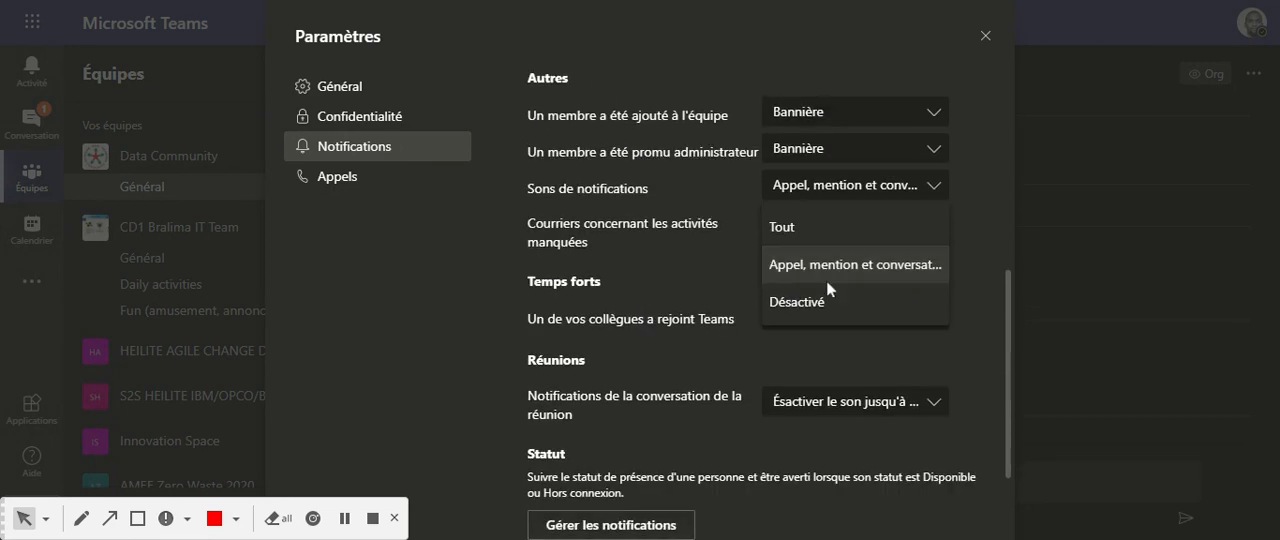
{"action": "left_click", "coordinate": [897, 263]}
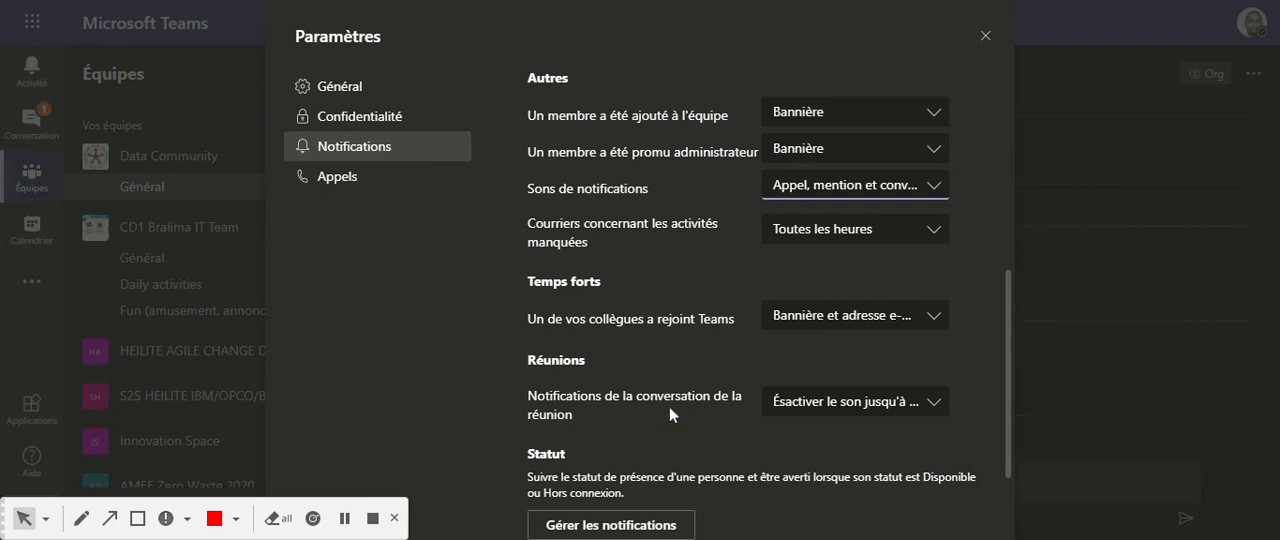
Review the choices for Notifications de la conversation de la réunion and, in the Appels settings, for Si sans réponse.
{"action": "left_click", "coordinate": [934, 406]}
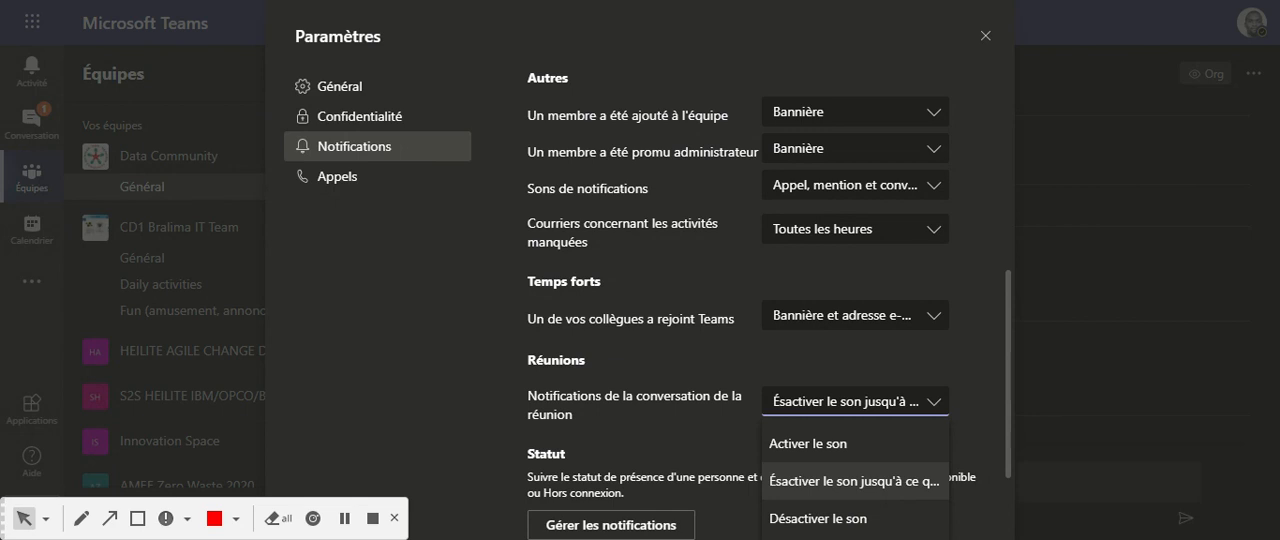
{"action": "left_click", "coordinate": [976, 334]}
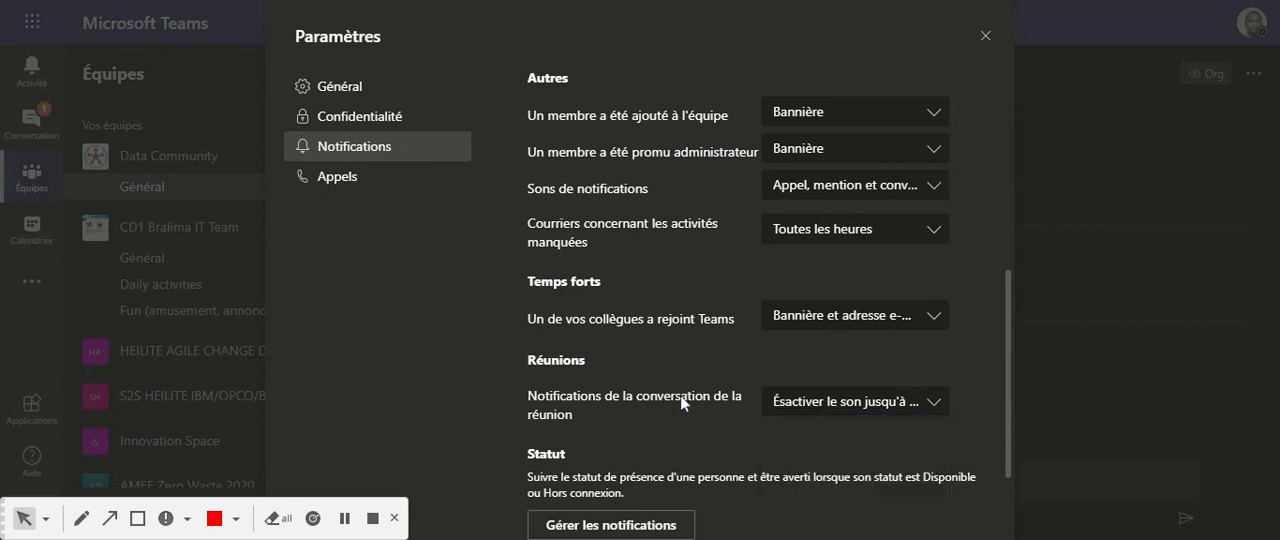
{"action": "left_click", "coordinate": [366, 182]}
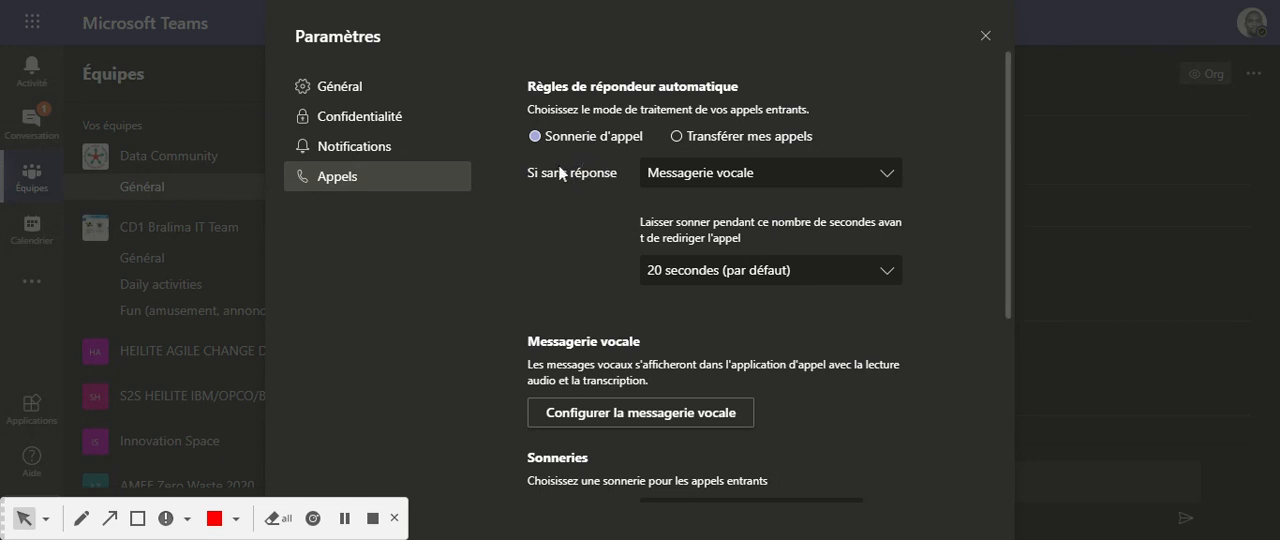
{"action": "left_click", "coordinate": [886, 176]}
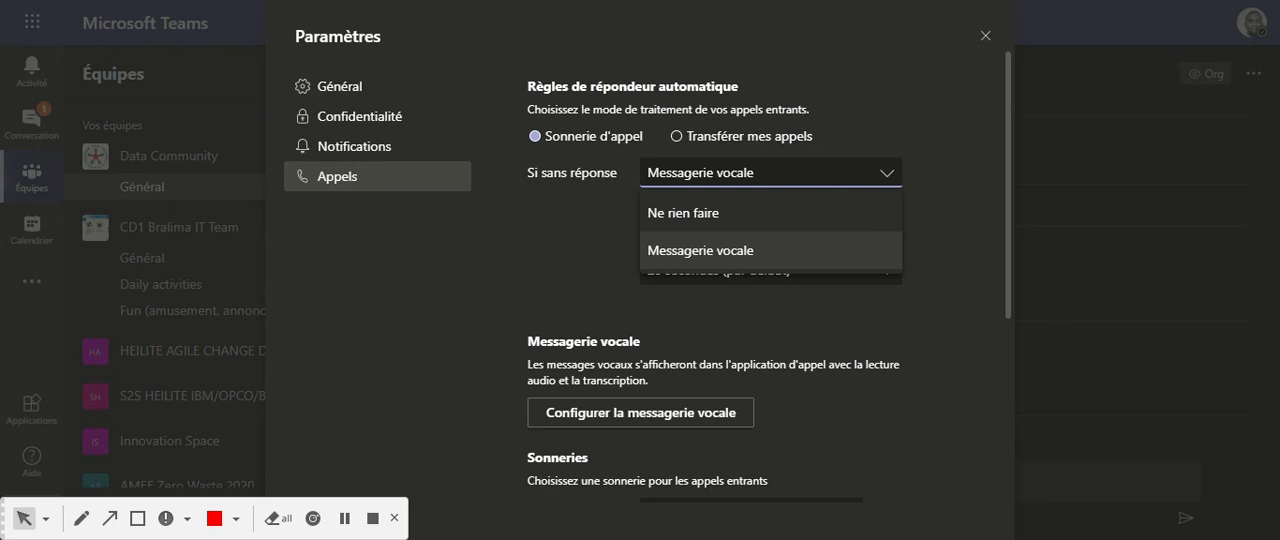
{"action": "left_click", "coordinate": [757, 250]}
{"action": "left_click", "coordinate": [885, 178]}
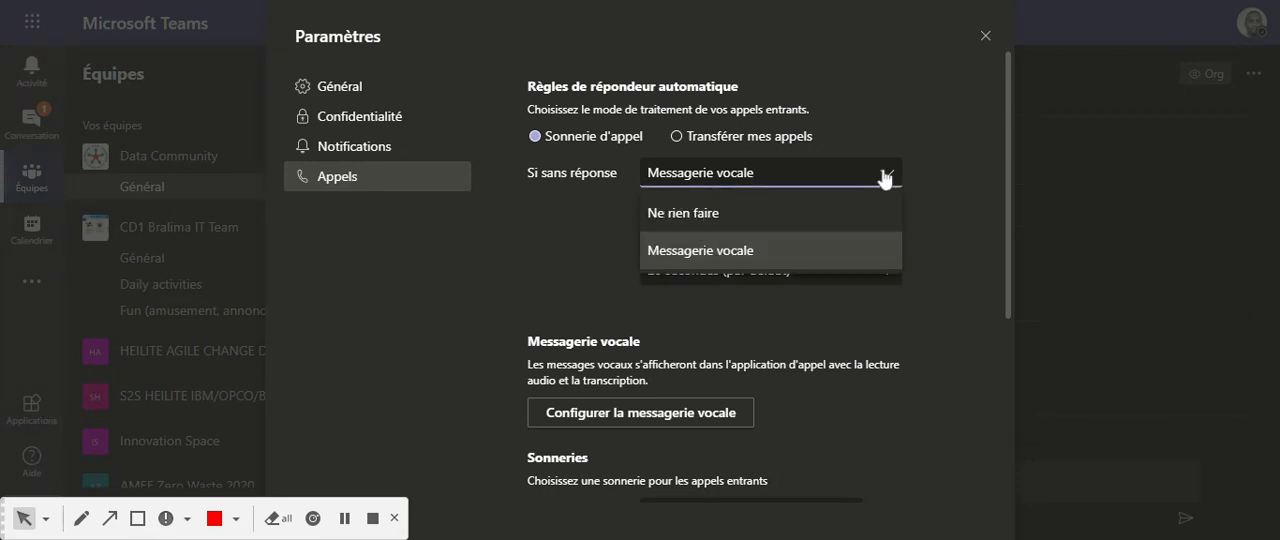
{"action": "left_click", "coordinate": [649, 262]}
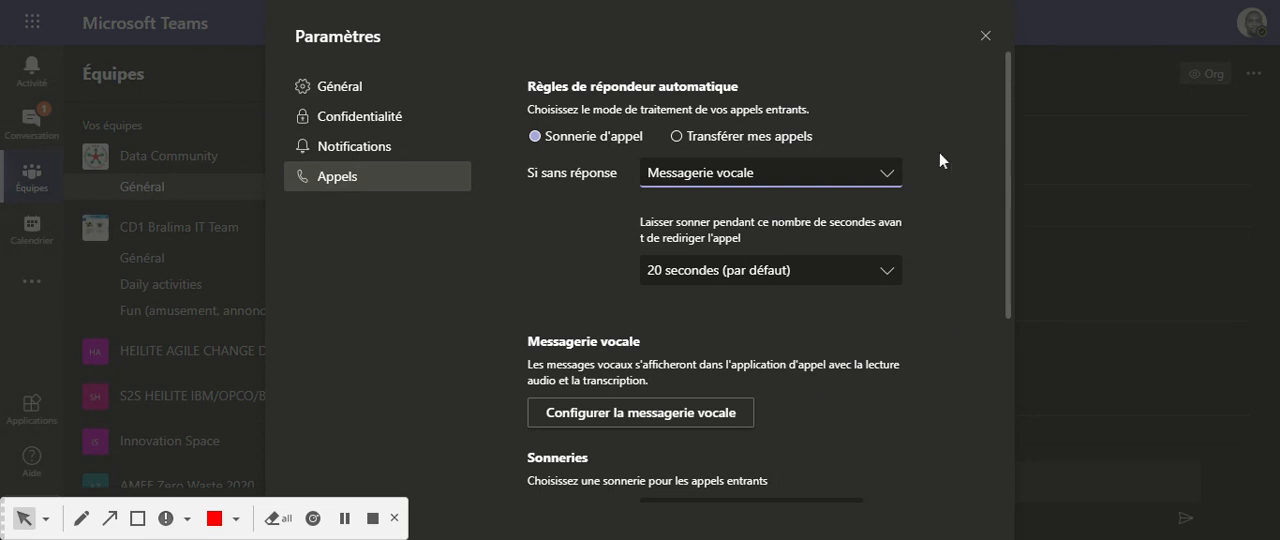
Compare the Transférer mes appels and Sonnerie d'appel rules and review the ring durations, keeping Sonnerie d'appel and 20 secondes (par défaut).
{"action": "left_click", "coordinate": [676, 138]}
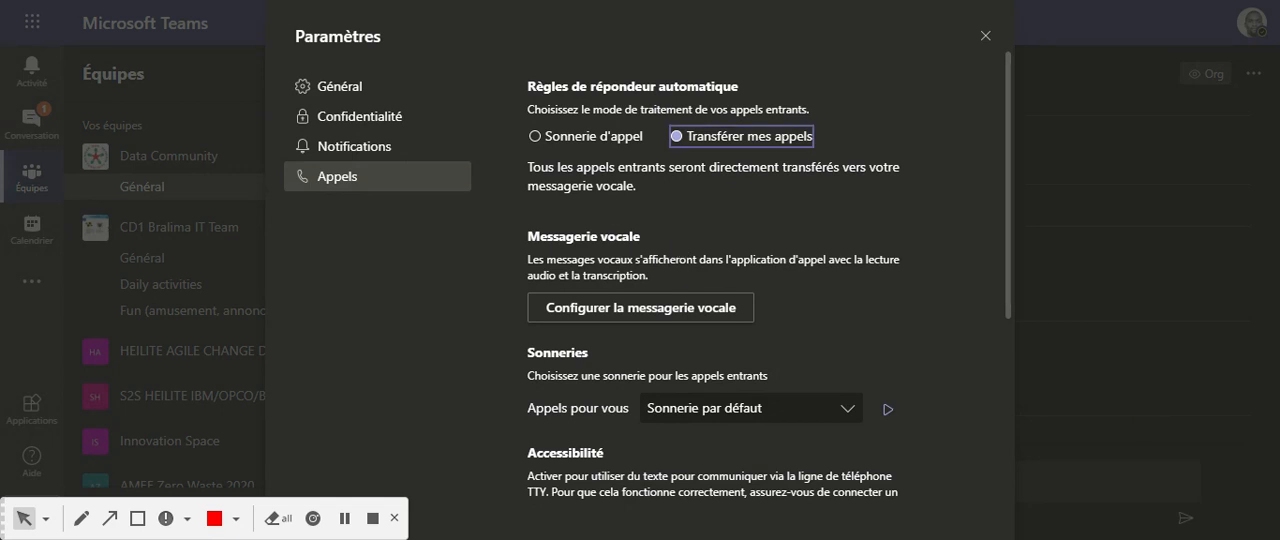
{"action": "left_click", "coordinate": [536, 136]}
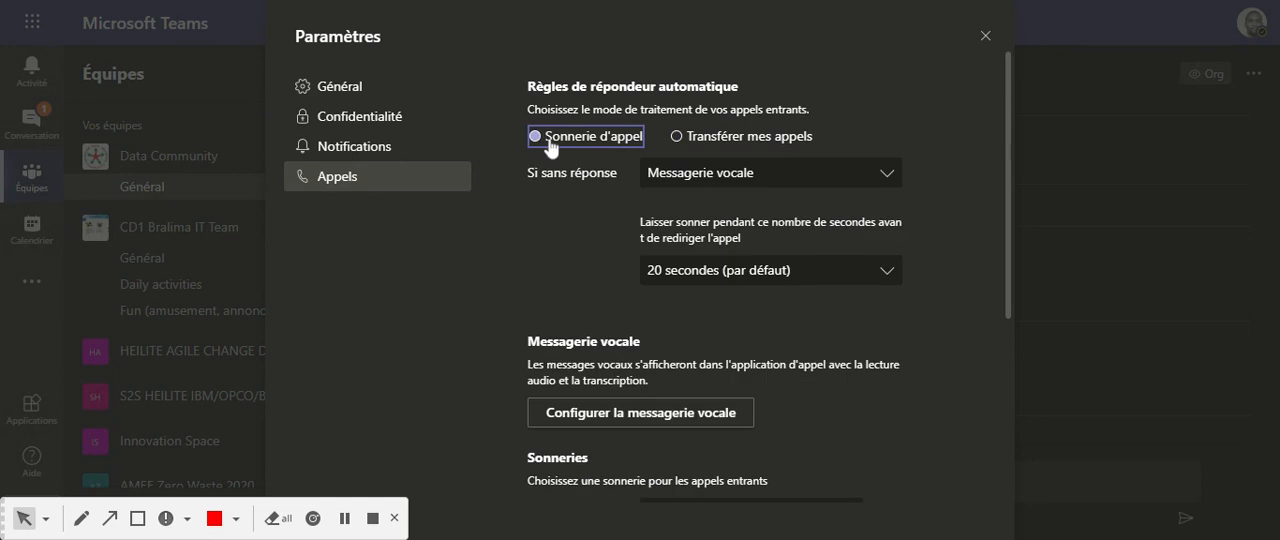
{"action": "scroll", "coordinate": [840, 298], "scroll_direction": "down", "scroll_amount": 2}
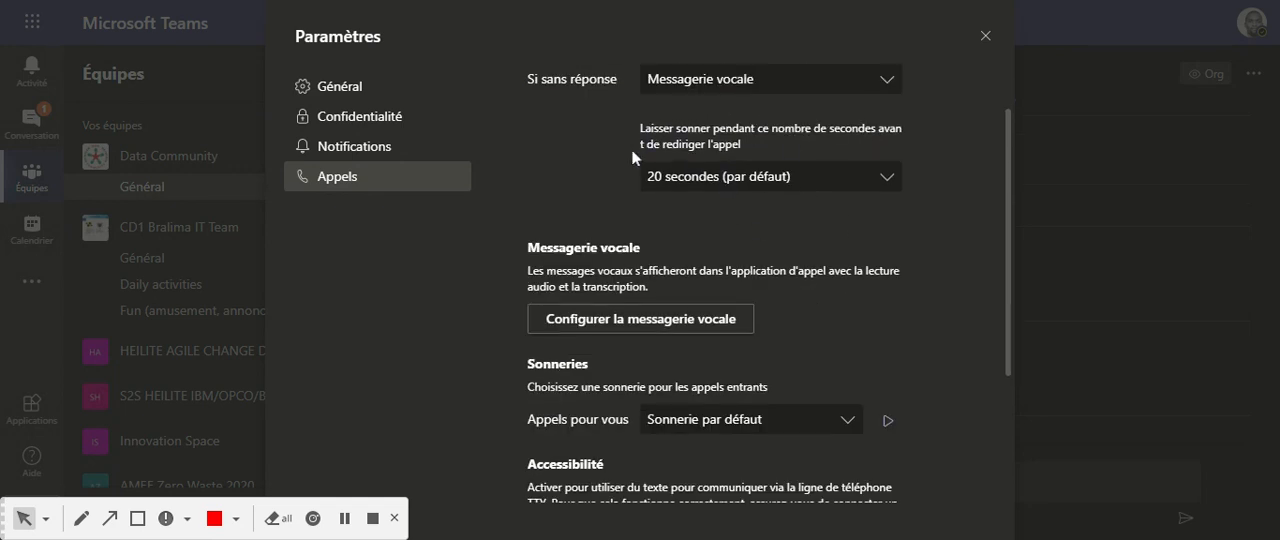
{"action": "left_click", "coordinate": [882, 180]}
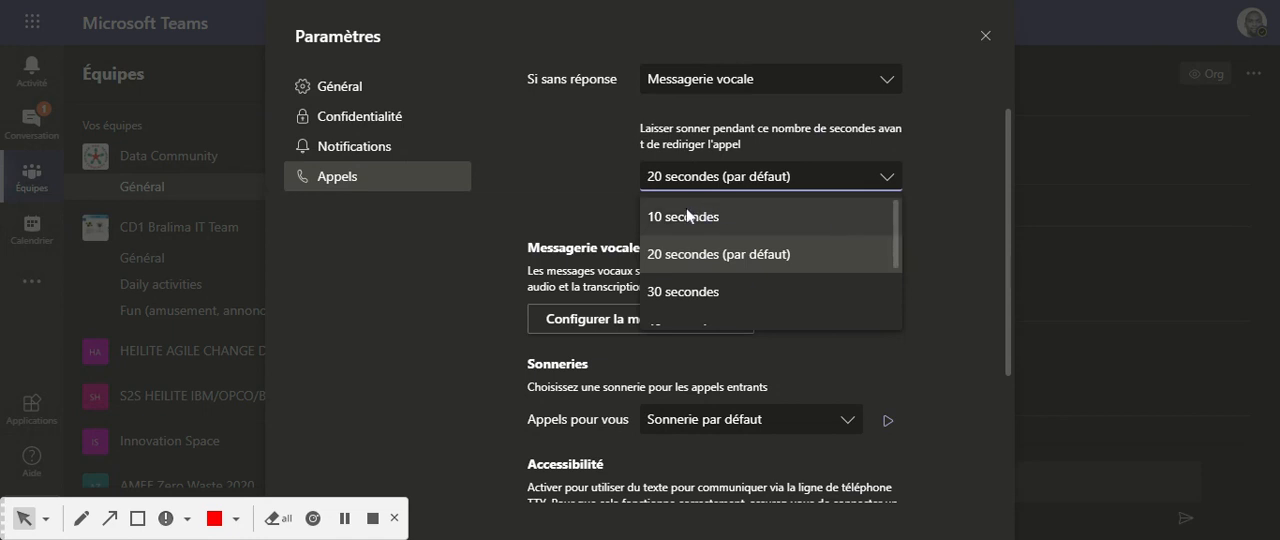
{"action": "left_click", "coordinate": [770, 254]}
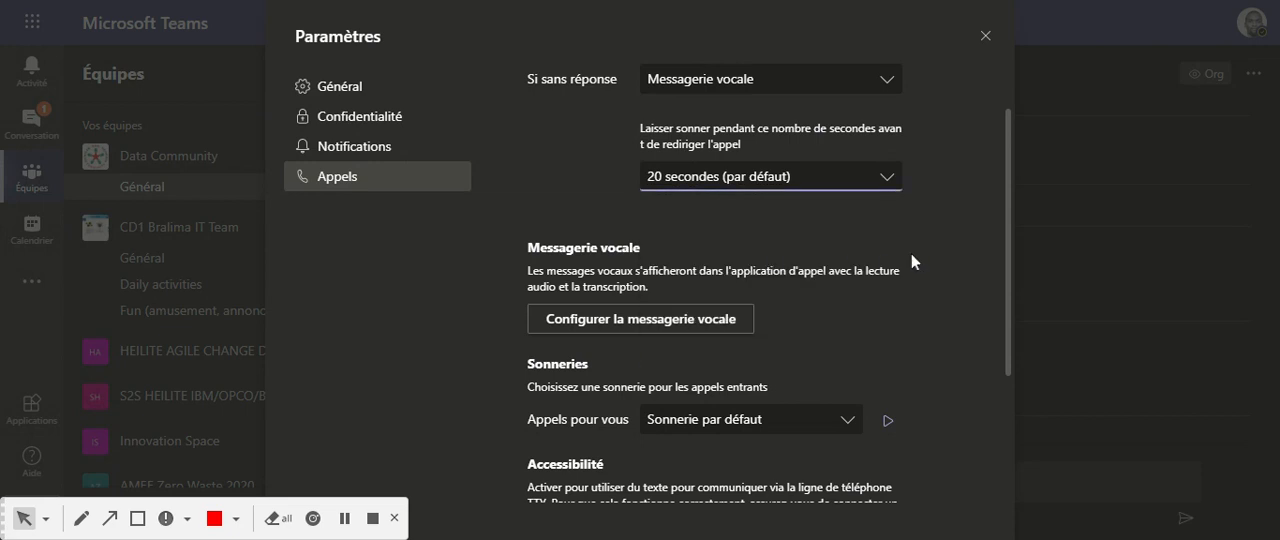
Open the voicemail configuration from the Appels settings and highlight the sentence about accessing voice messages and transcriptions.
{"action": "scroll", "coordinate": [913, 266], "scroll_direction": "down", "scroll_amount": 3}
{"action": "scroll", "coordinate": [905, 226], "scroll_direction": "up", "scroll_amount": 2}
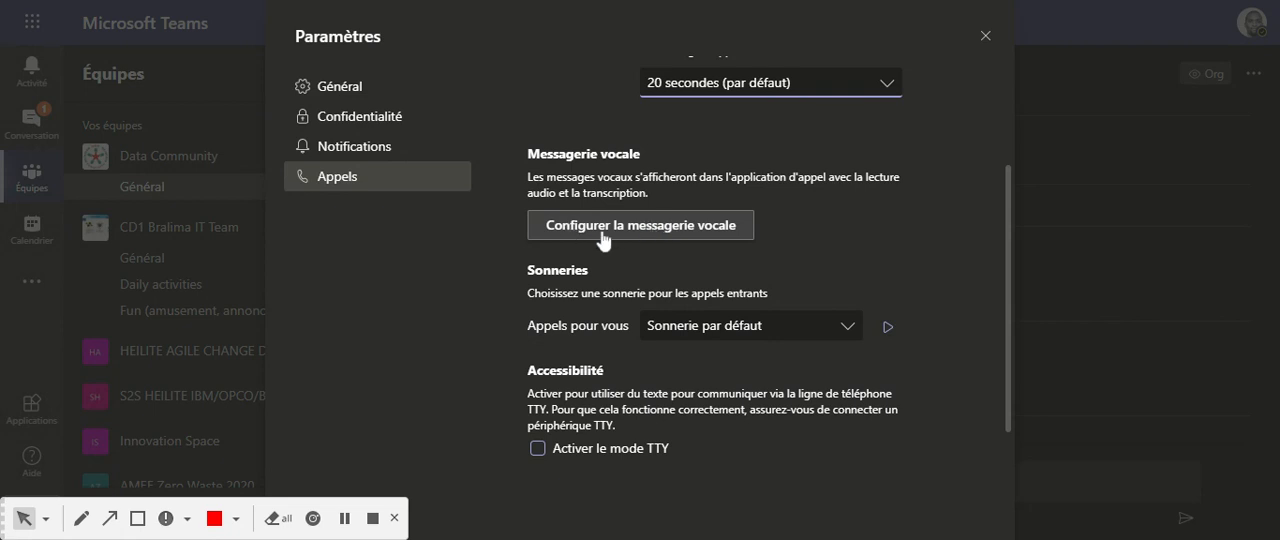
{"action": "left_click", "coordinate": [657, 233]}
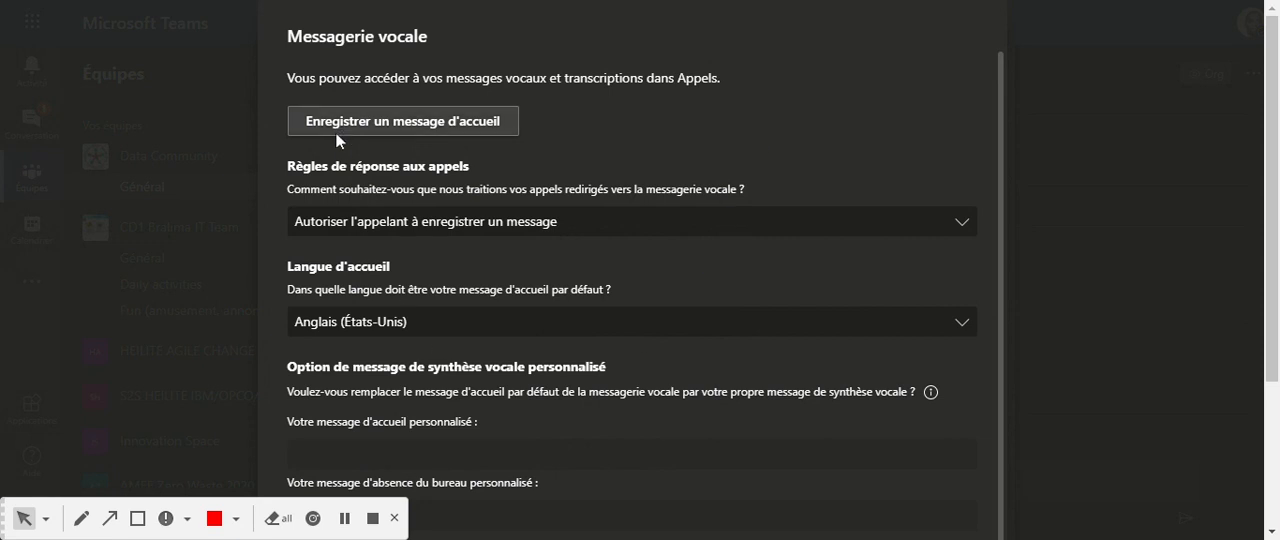
{"action": "left_click_drag", "start_coordinate": [288, 77], "coordinate": [729, 84]}
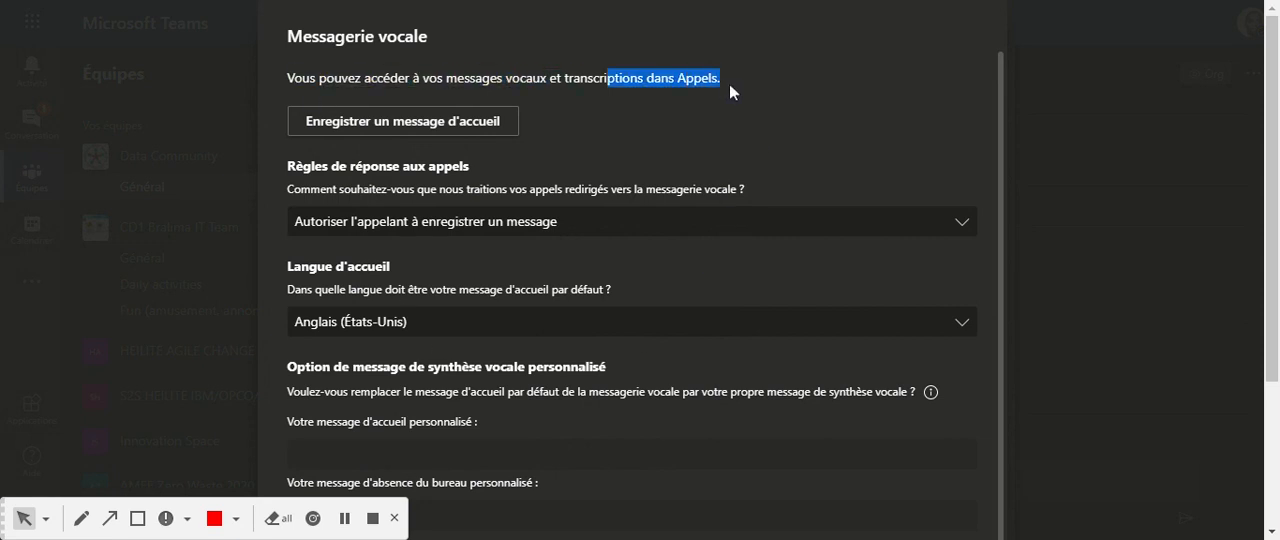
Start the call for recording a voicemail greeting, then hang up from the call view.
{"action": "left_click", "coordinate": [424, 124]}
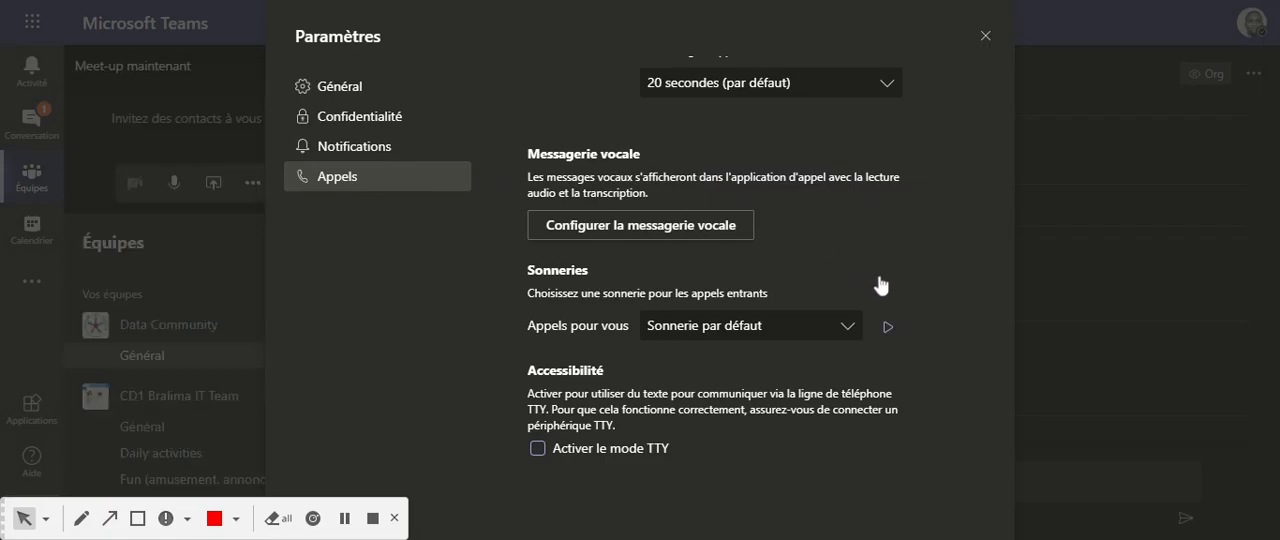
{"action": "key", "text": "Escape"}
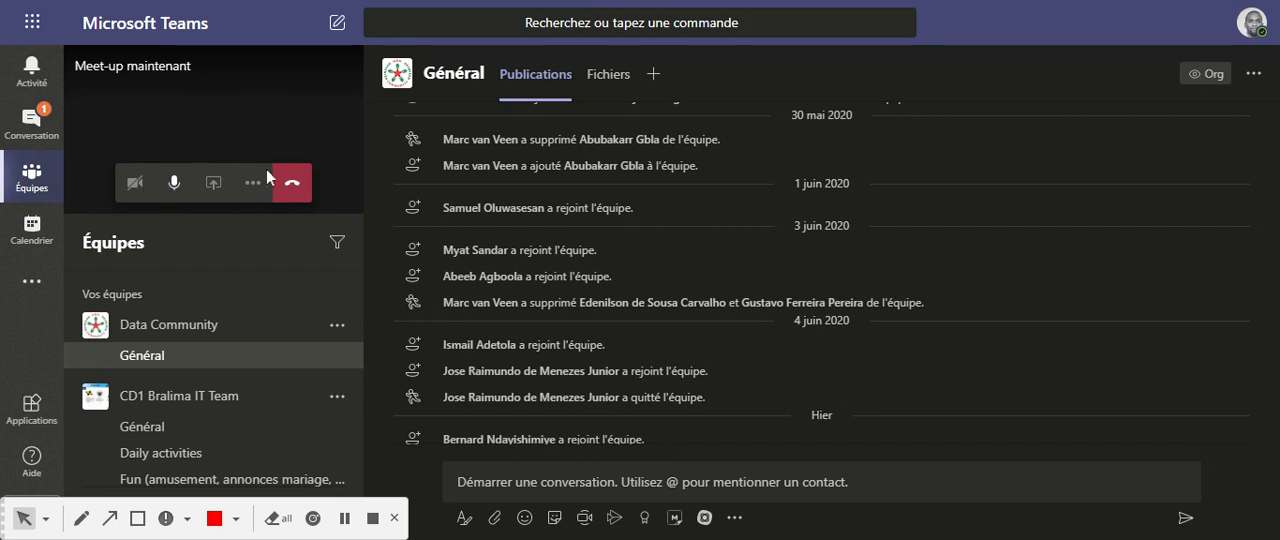
{"action": "left_click", "coordinate": [174, 182]}
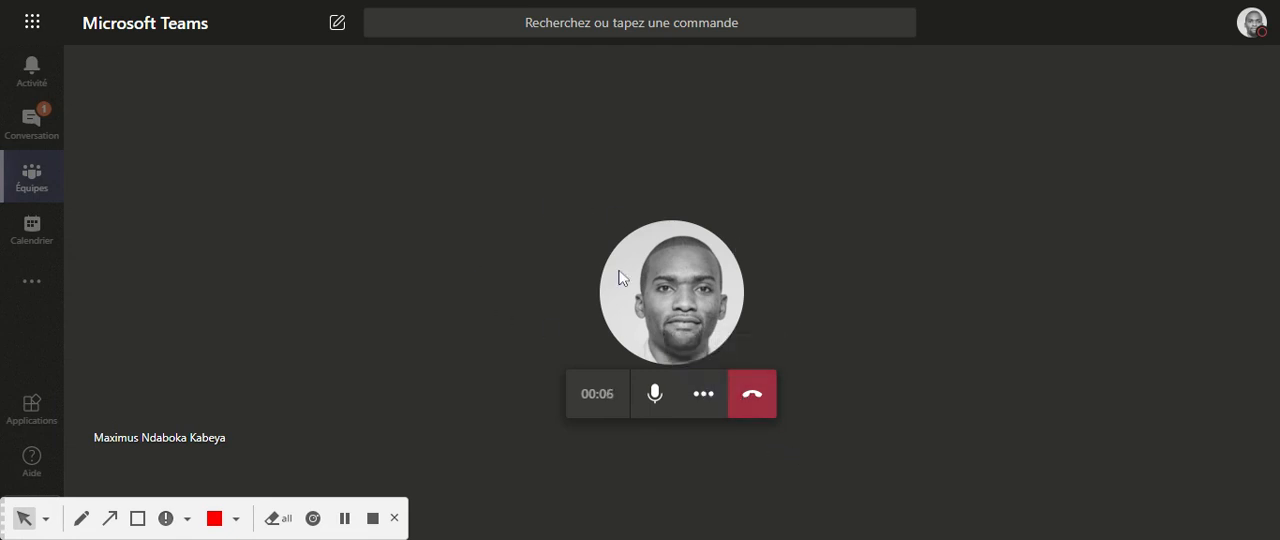
{"action": "mouse_move", "coordinate": [620, 278]}
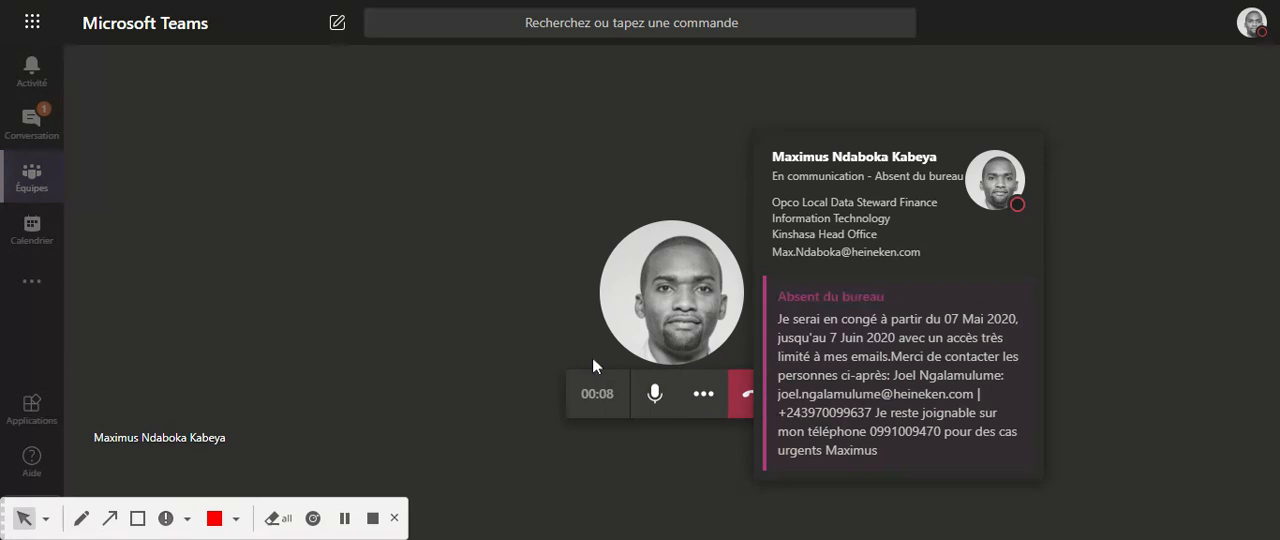
{"action": "left_click", "coordinate": [758, 403]}
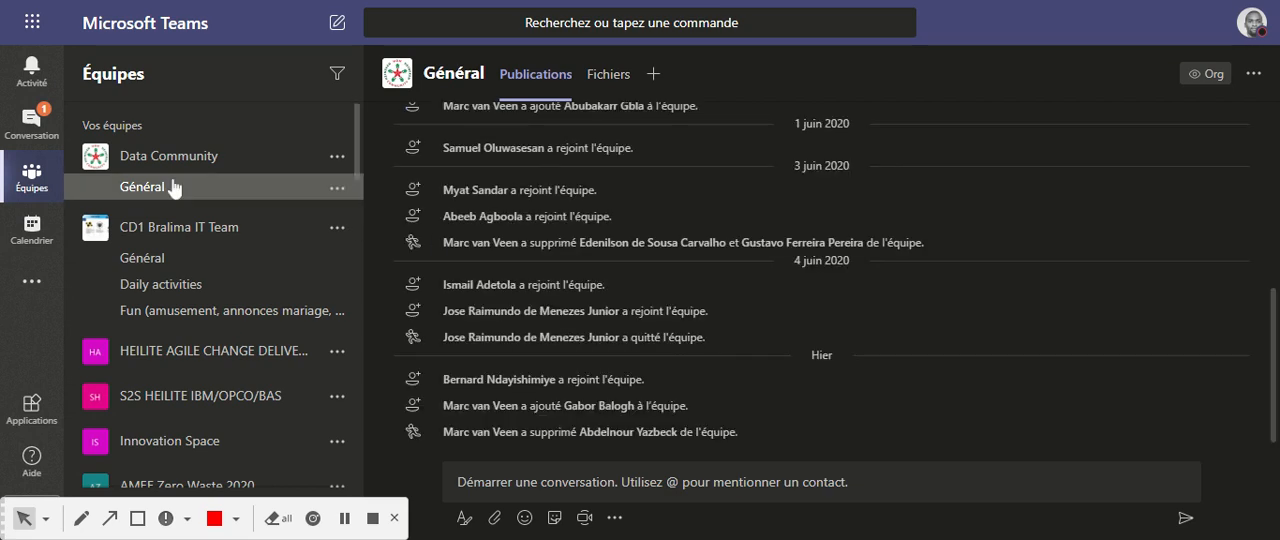
Reopen the account settings and bring up the voicemail configuration in the Appels section.
{"action": "left_click", "coordinate": [1251, 22]}
{"action": "mouse_move", "coordinate": [1105, 377]}
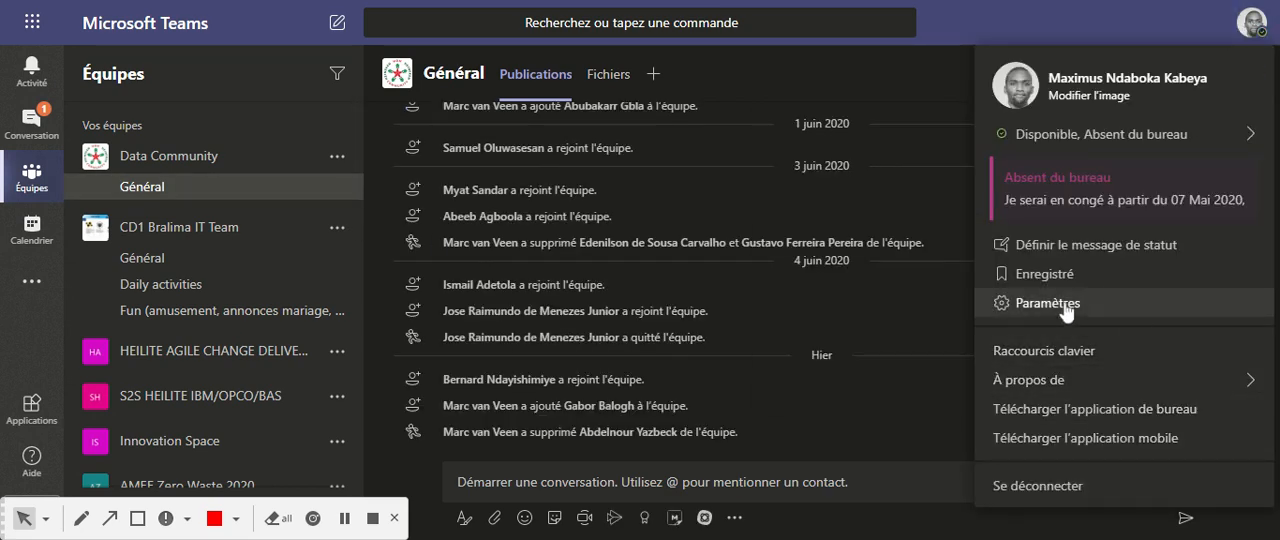
{"action": "left_click", "coordinate": [1064, 304]}
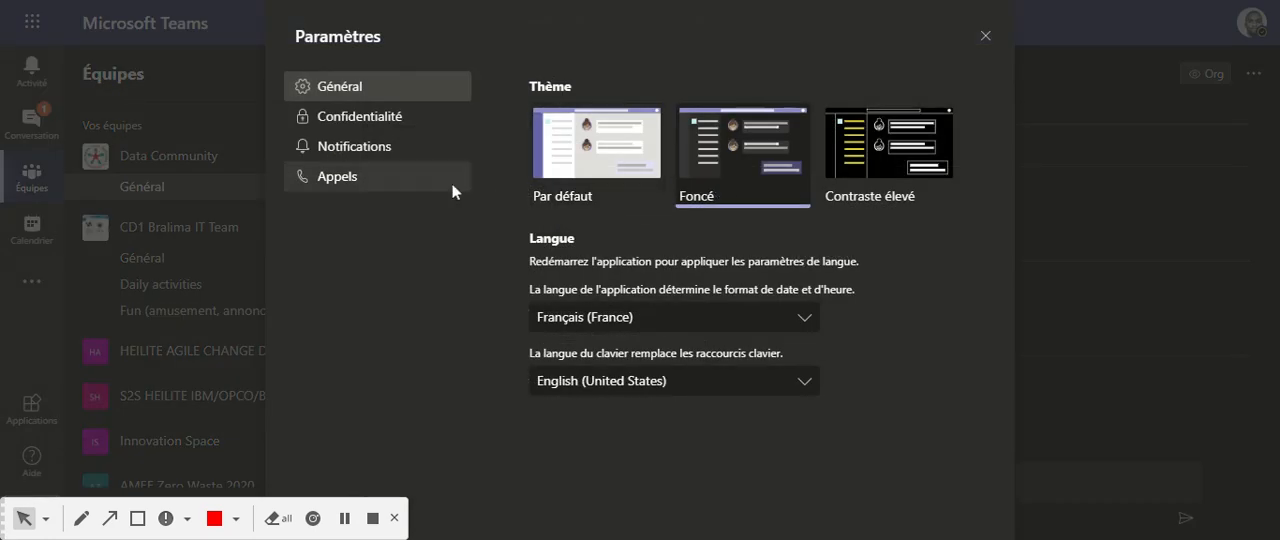
{"action": "left_click", "coordinate": [343, 174]}
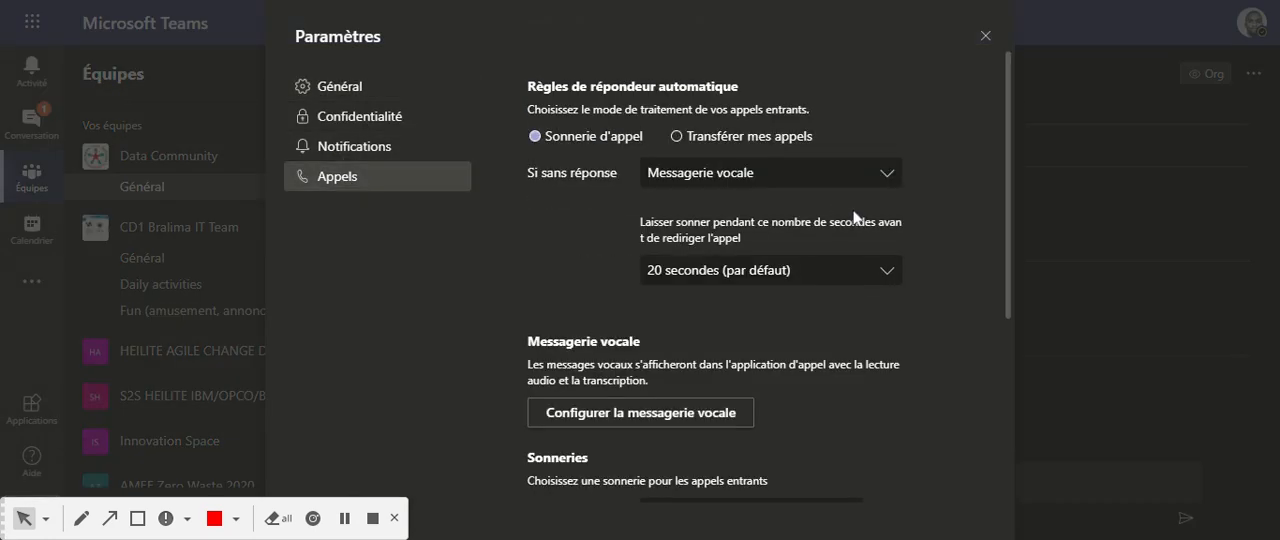
{"action": "scroll", "coordinate": [905, 285], "scroll_direction": "down", "scroll_amount": 3}
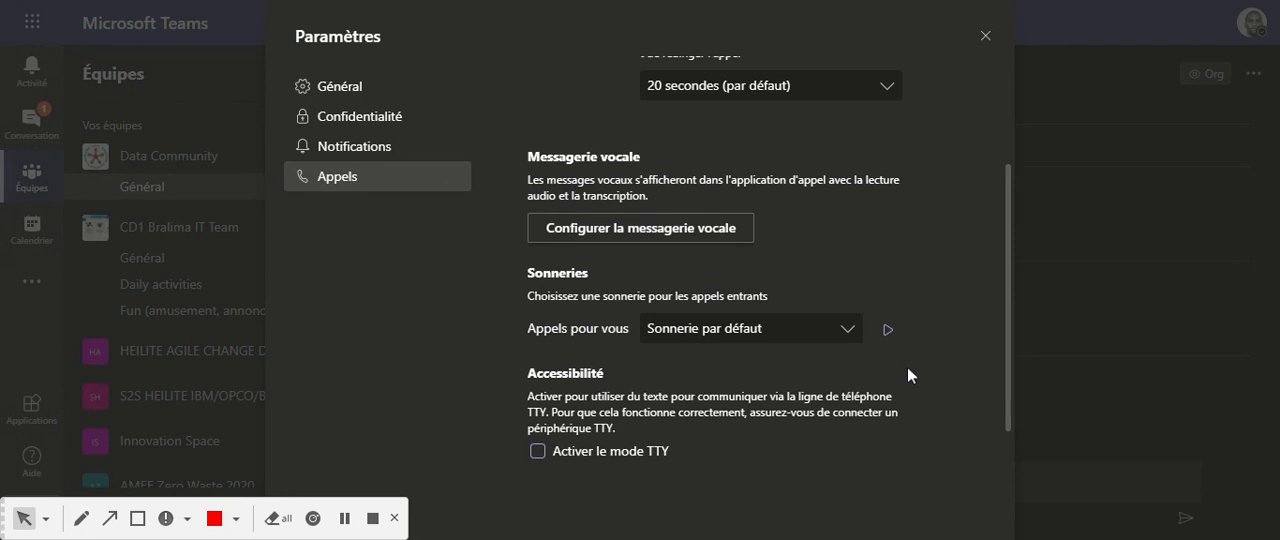
{"action": "left_click", "coordinate": [684, 228]}
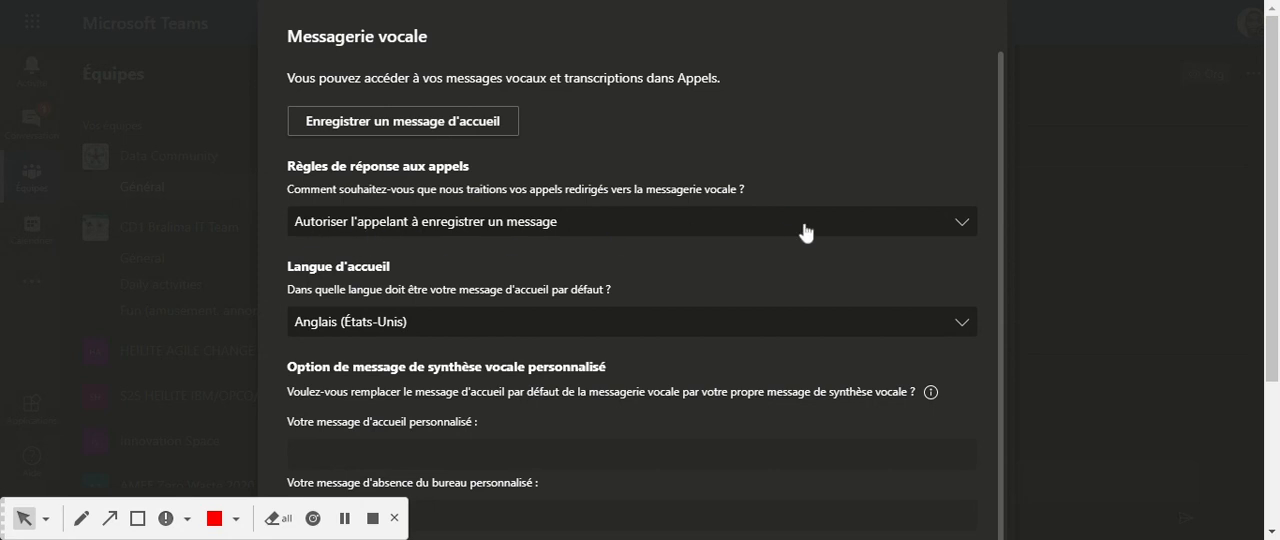
Try the call answering rule for recording a message or transferring to another person, and return it to Autoriser l'appelant à enregistrer un message.
{"action": "left_click", "coordinate": [960, 228]}
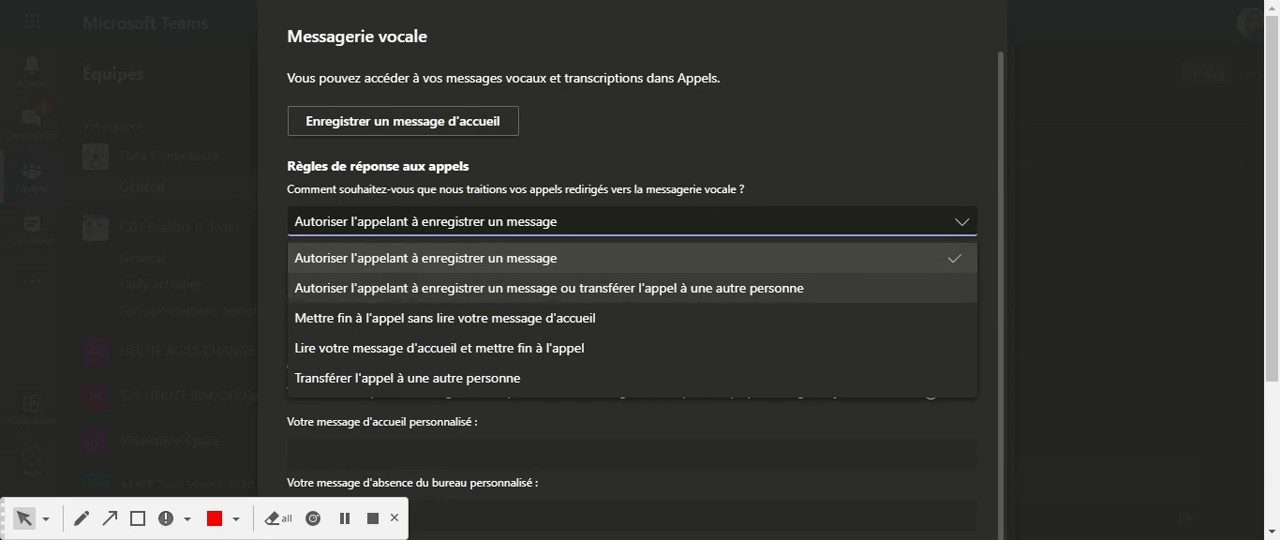
{"action": "left_click", "coordinate": [459, 288]}
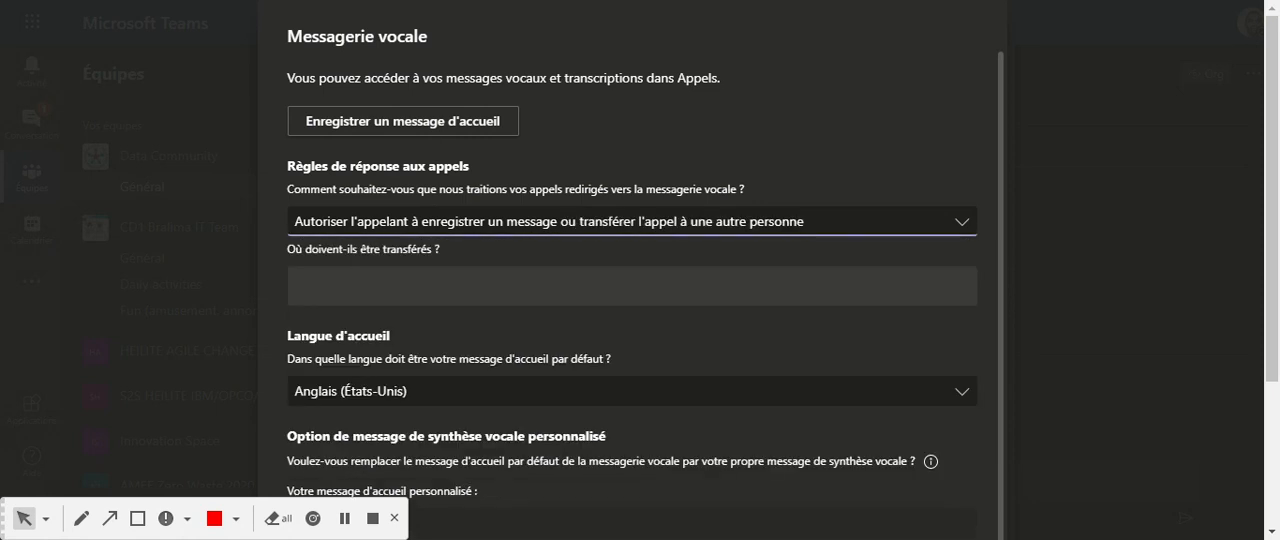
{"action": "left_click", "coordinate": [452, 286]}
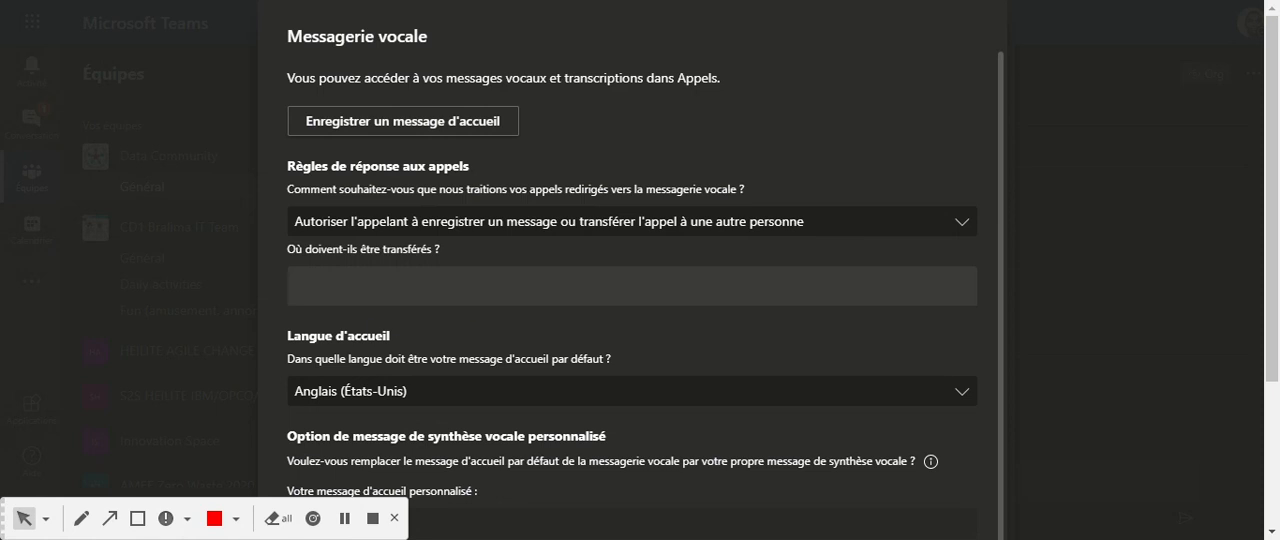
{"action": "left_click", "coordinate": [958, 222]}
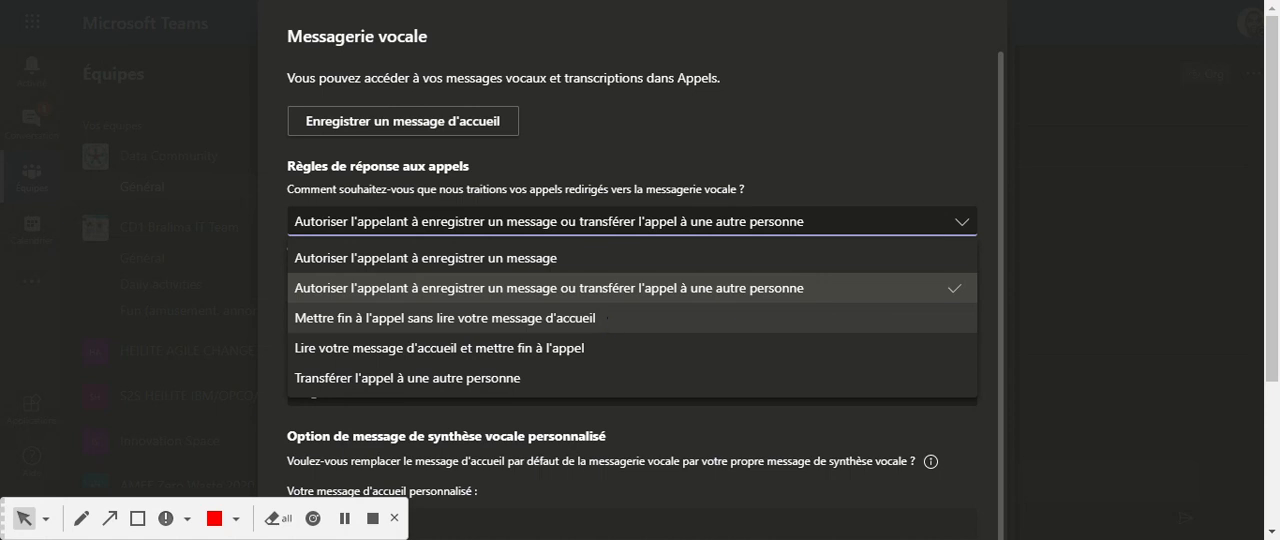
{"action": "scroll", "coordinate": [553, 338], "scroll_direction": "down", "scroll_amount": 2}
{"action": "scroll", "coordinate": [553, 330], "scroll_direction": "up", "scroll_amount": 1}
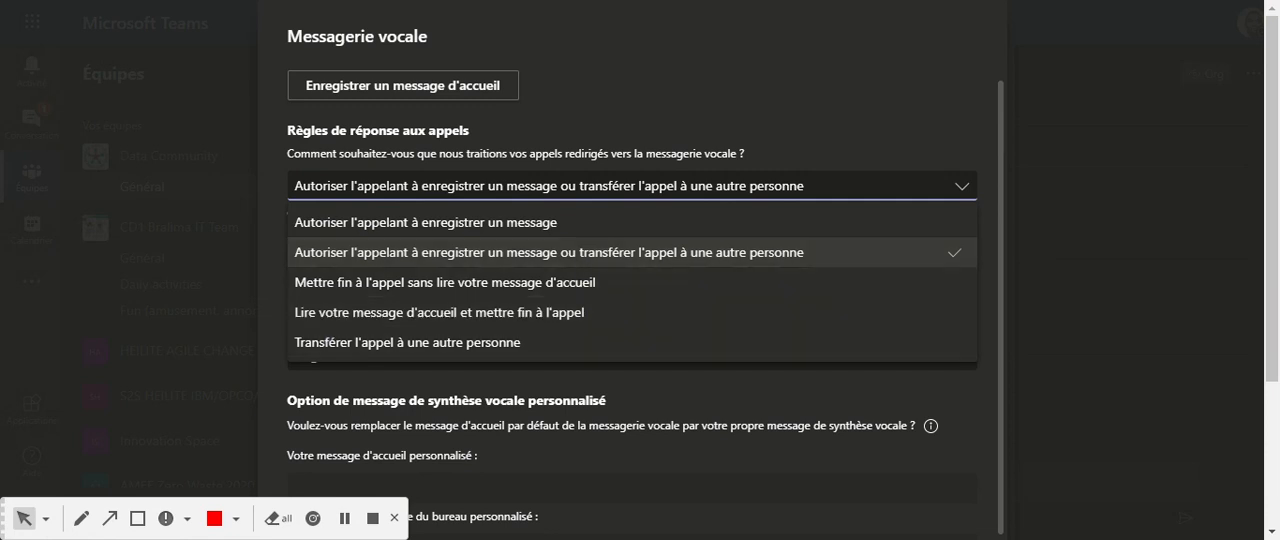
{"action": "left_click", "coordinate": [420, 222]}
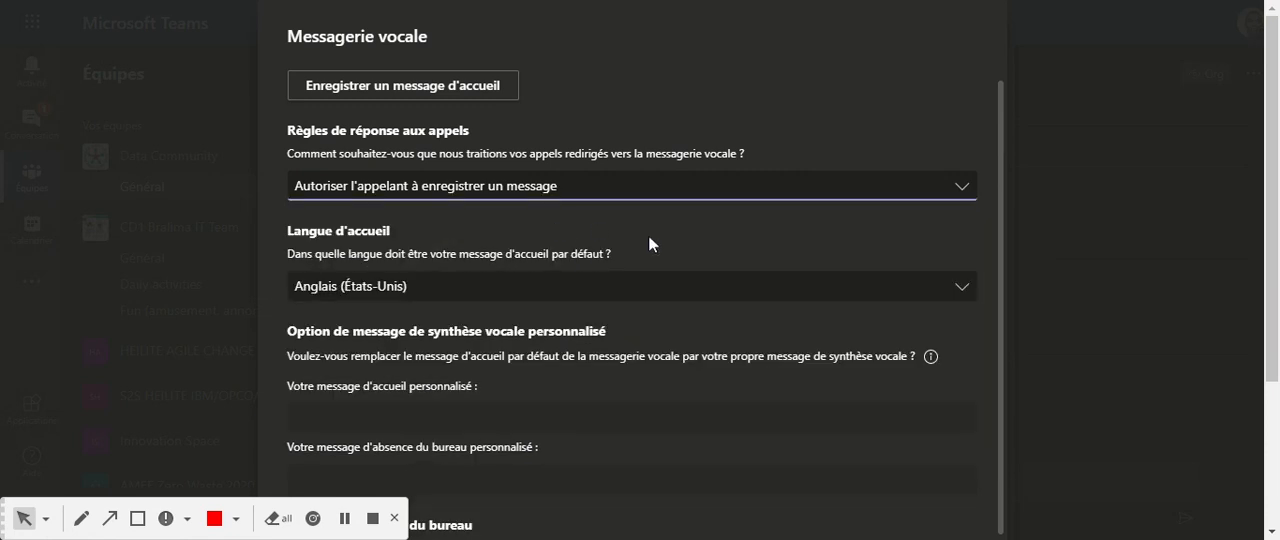
Examine the greeting languages available under Langue d'accueil, including Français (France), without choosing another one.
{"action": "scroll", "coordinate": [646, 255], "scroll_direction": "down", "scroll_amount": 1}
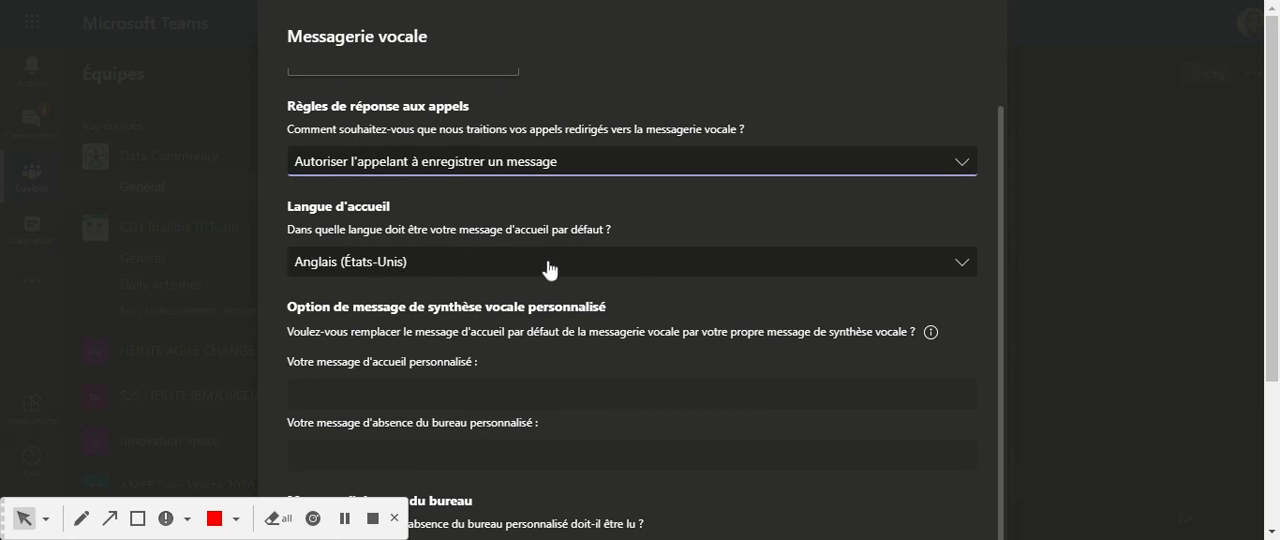
{"action": "left_click", "coordinate": [958, 265]}
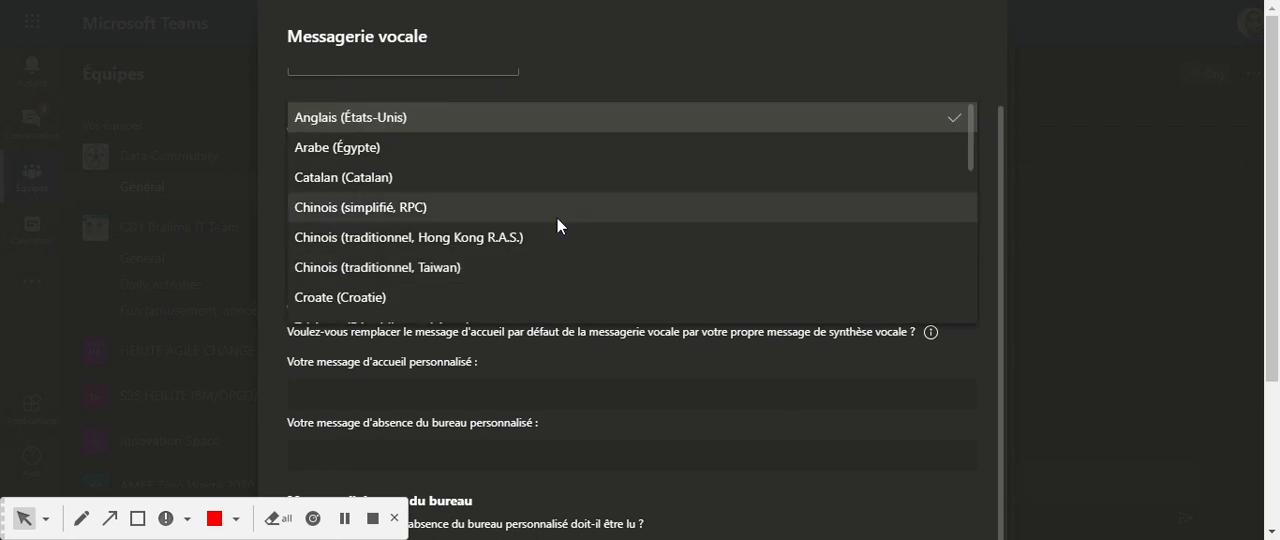
{"action": "scroll", "coordinate": [562, 224], "scroll_direction": "down", "scroll_amount": 2}
{"action": "scroll", "coordinate": [564, 220], "scroll_direction": "down", "scroll_amount": 4}
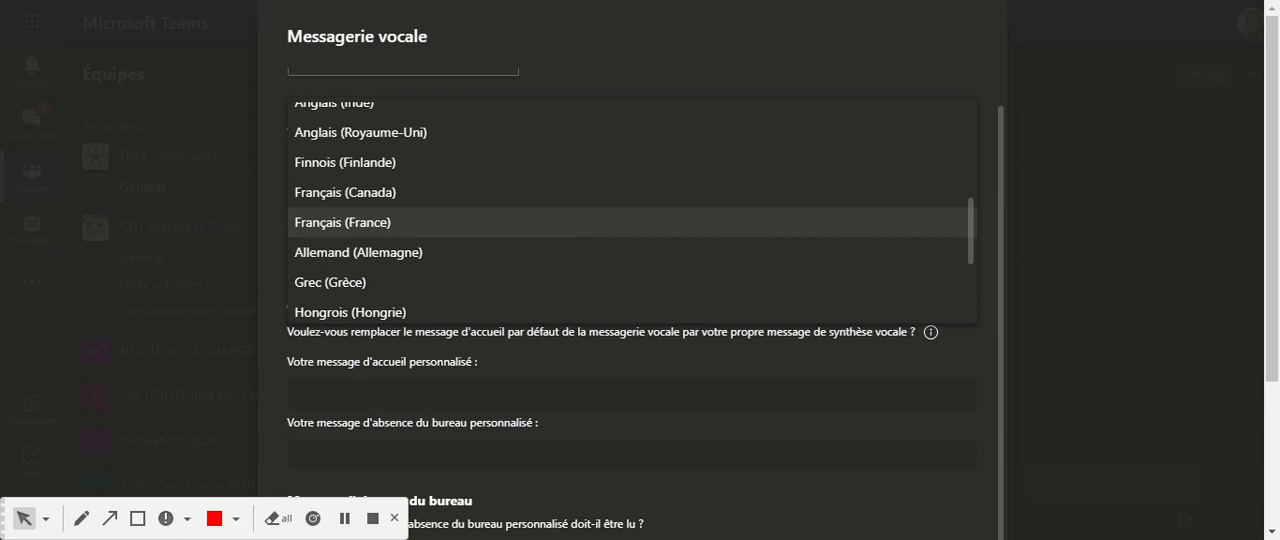
{"action": "left_click", "coordinate": [975, 359]}
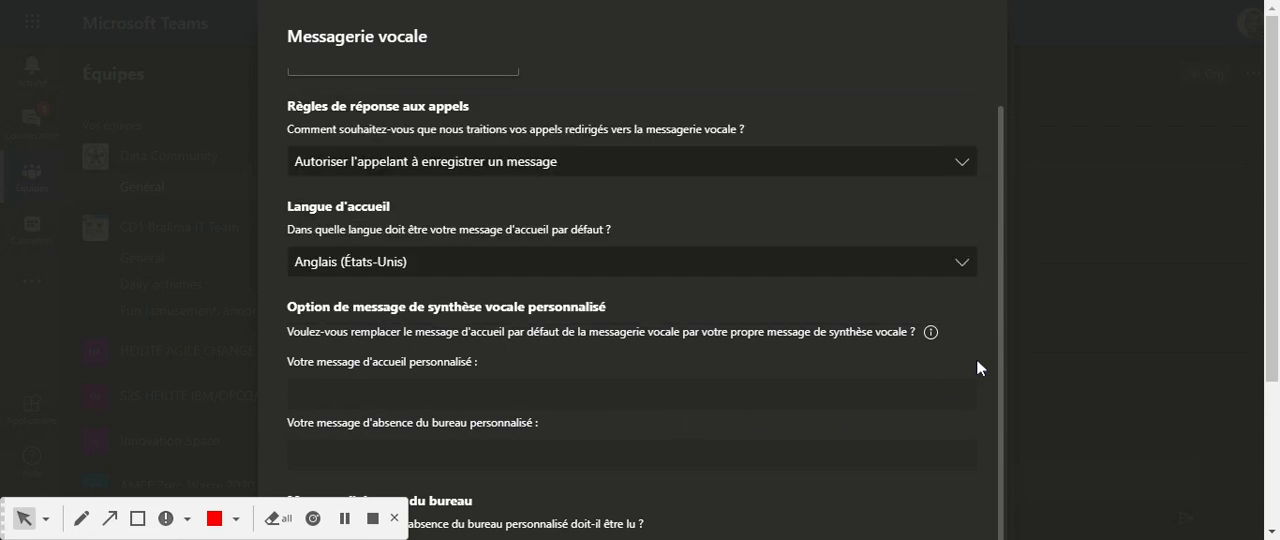
Enter the personalised greeting message "Bonjour, Merci de me laisser un message vocal, je vous rappelerais après".
{"action": "scroll", "coordinate": [646, 384], "scroll_direction": "down", "scroll_amount": 3}
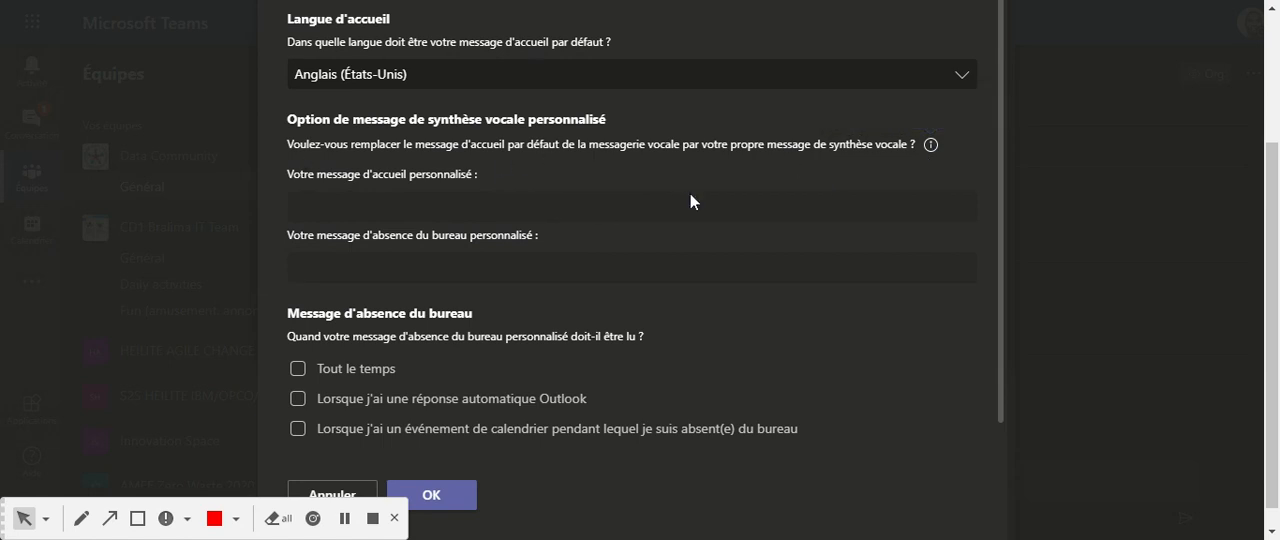
{"action": "left_click", "coordinate": [846, 206]}
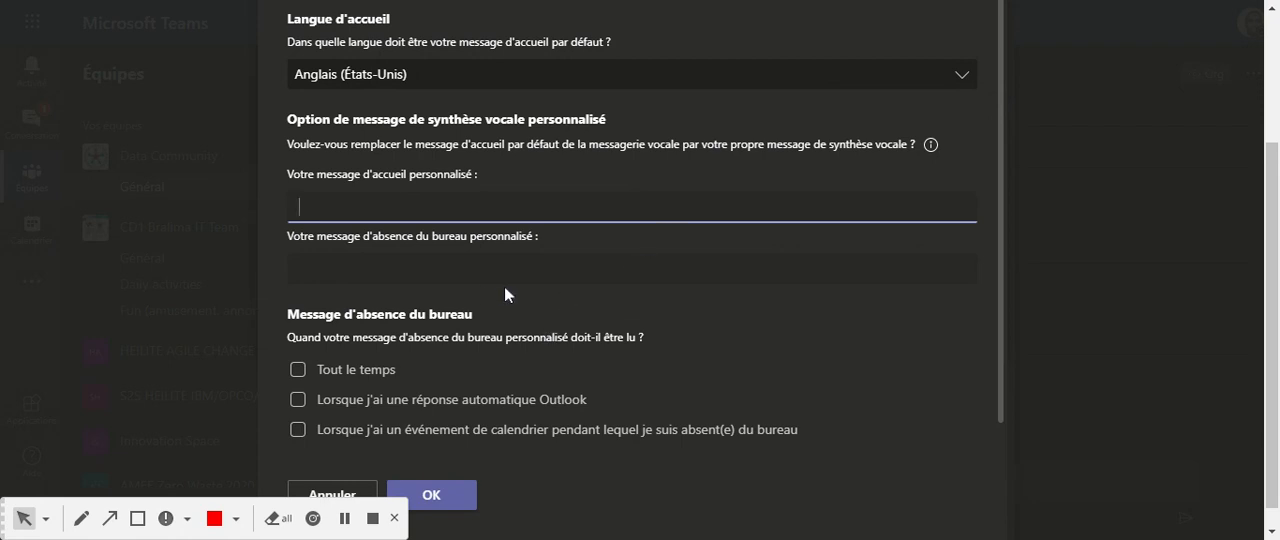
{"action": "type", "text": "Bonjour, Merci de "}
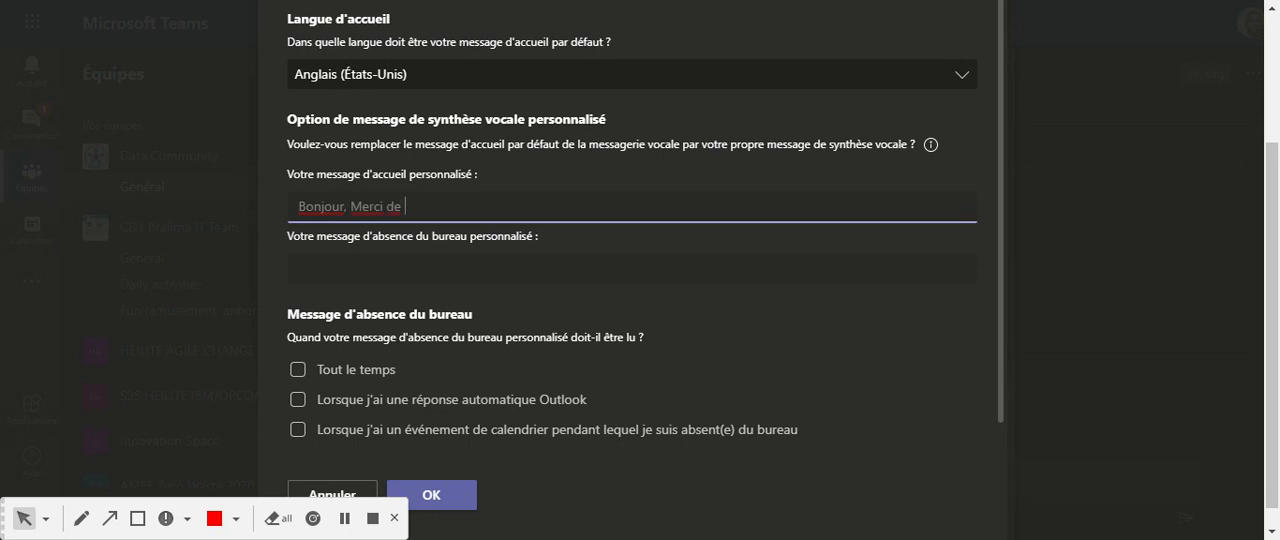
{"action": "type", "text": "me laisser un messa"}
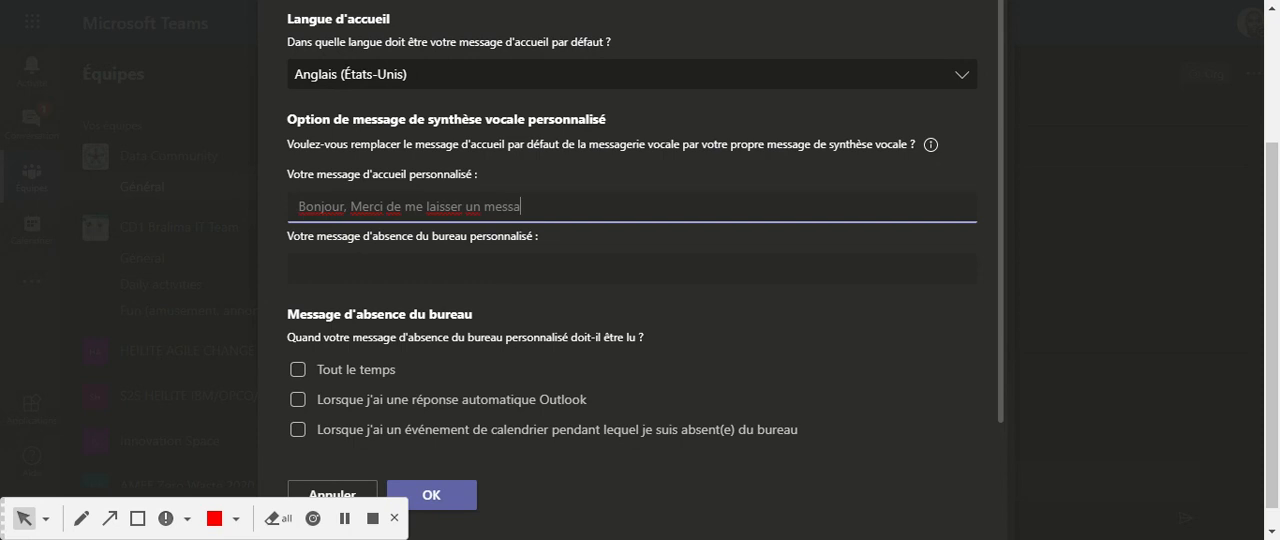
{"action": "type", "text": "ge vocal, je vous"}
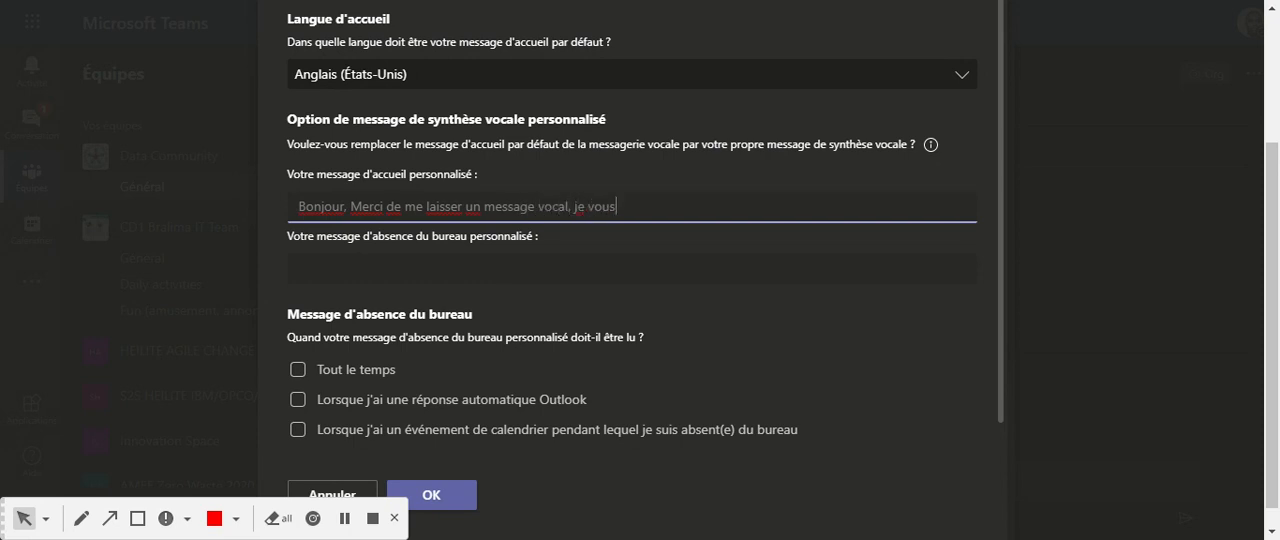
{"action": "type", "text": " rappelerais après"}
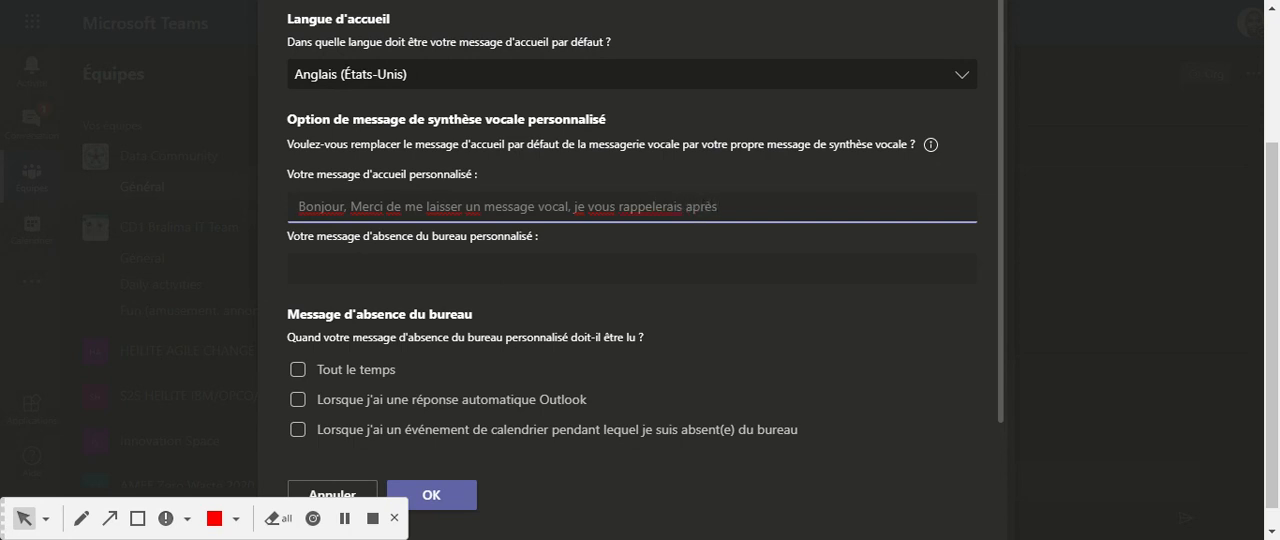
Move the text from the personalised greeting message to the personalised out-of-office message.
{"action": "left_click", "coordinate": [299, 268]}
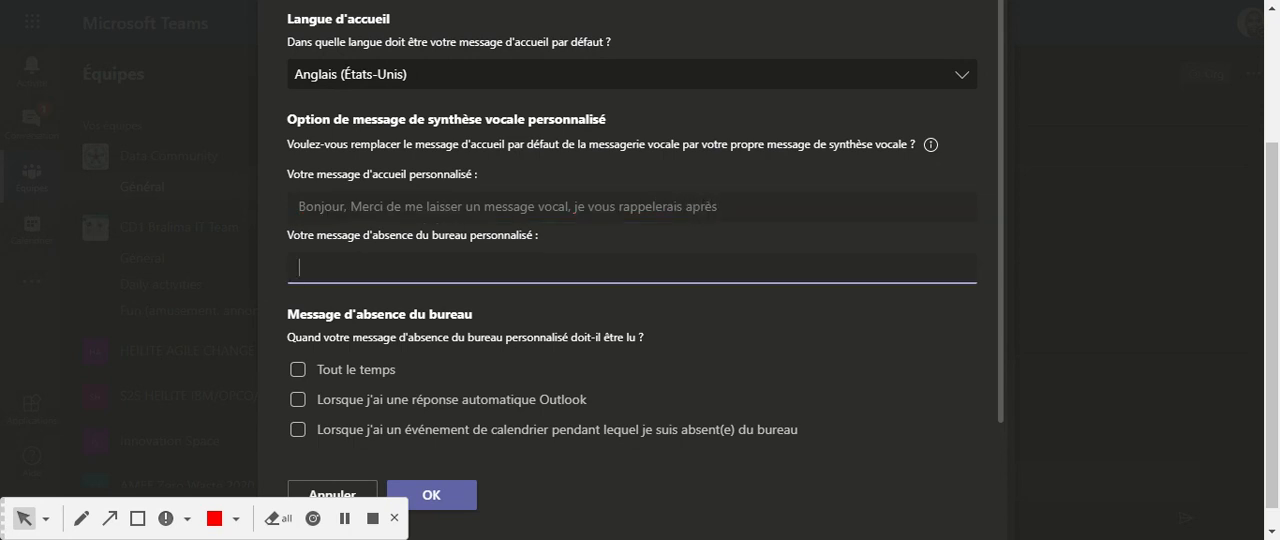
{"action": "left_click_drag", "start_coordinate": [298, 206], "coordinate": [718, 206]}
{"action": "key", "text": "ctrl+x"}
{"action": "left_click", "coordinate": [391, 262]}
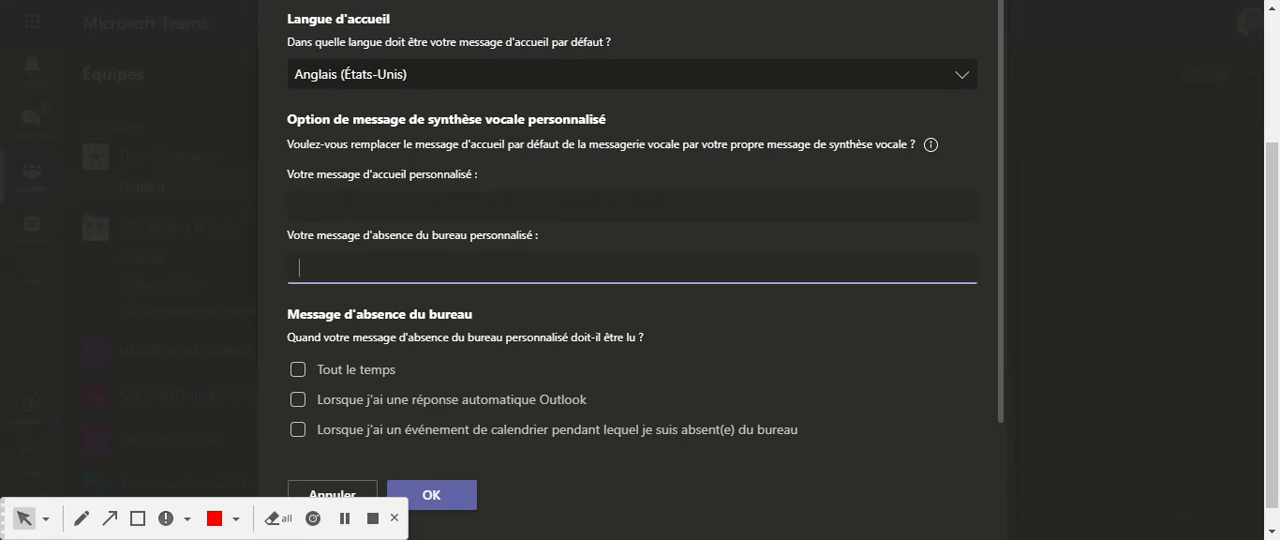
{"action": "key", "text": "ctrl+v"}
Enter the personalised greeting message "Bonjour, bienvenue sur la messagerie de" followed by the account owner's name.
{"action": "left_click", "coordinate": [420, 206]}
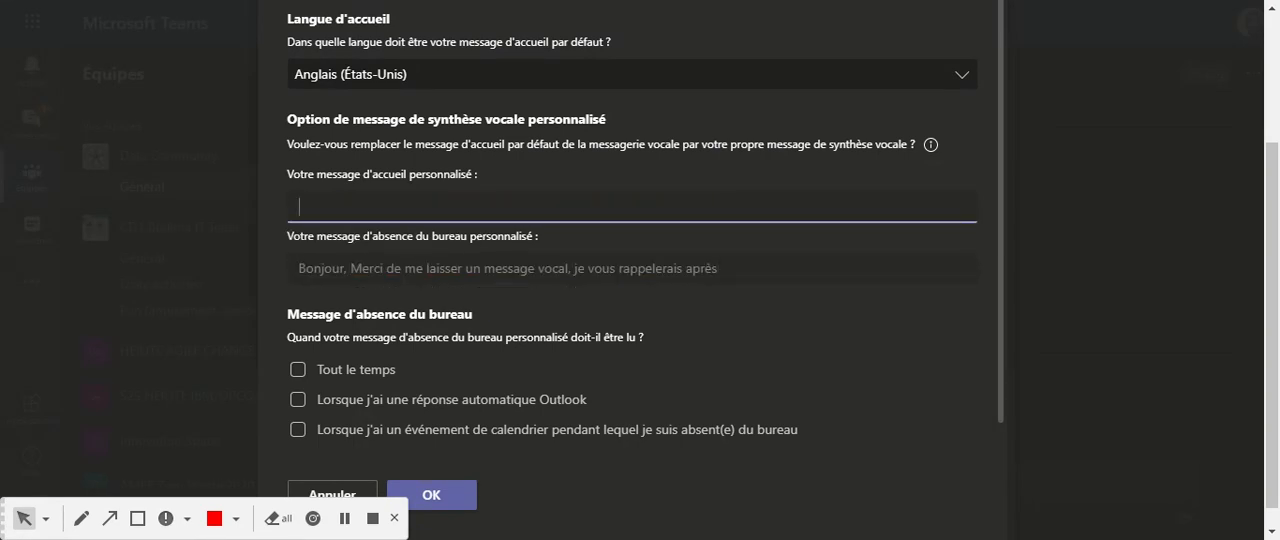
{"action": "type", "text": "Bonjour, bienvenue "}
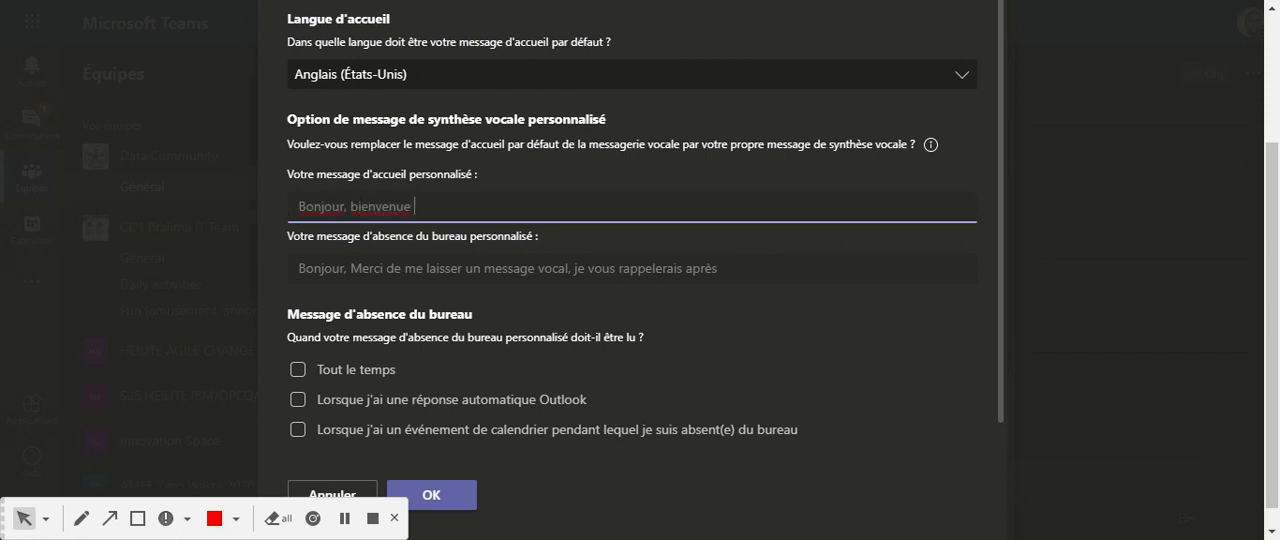
{"action": "type", "text": "sur la messagerie de M"}
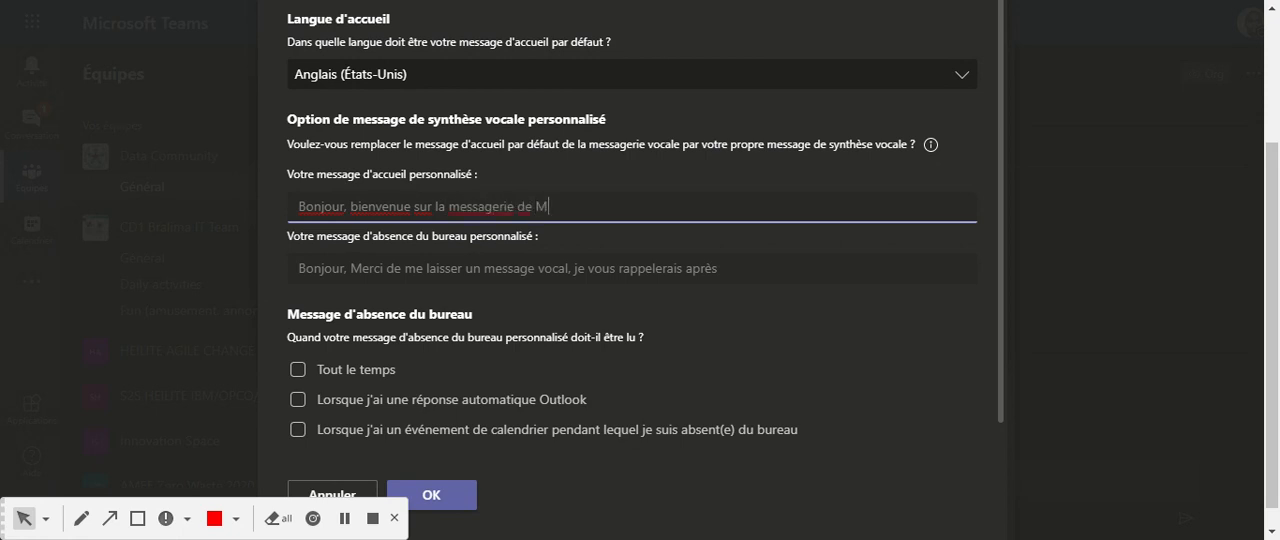
{"action": "type", "text": "ax NDABOKA"}
Have the out-of-office message played during calendar events marked as absent from the office, and save the voicemail settings.
{"action": "left_click", "coordinate": [719, 268]}
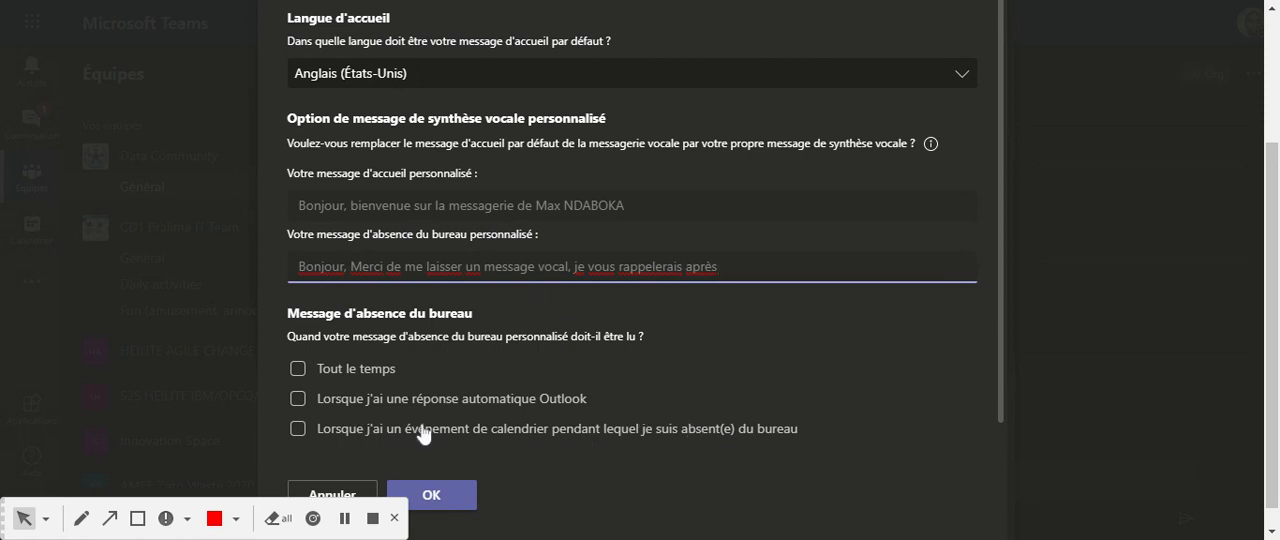
{"action": "left_click", "coordinate": [299, 429]}
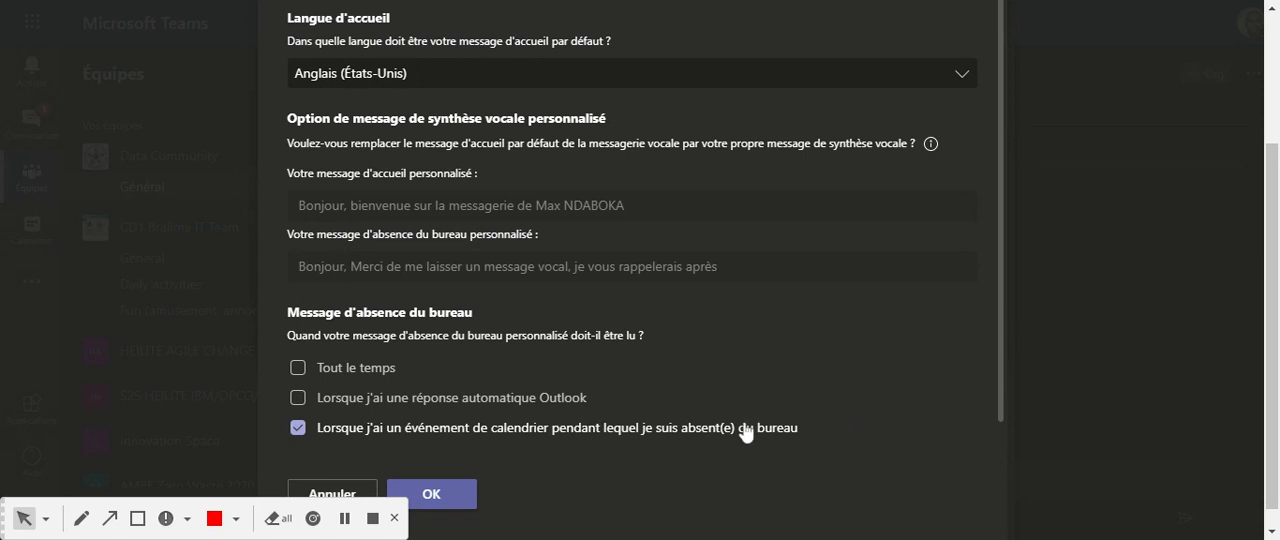
{"action": "left_click", "coordinate": [425, 492]}
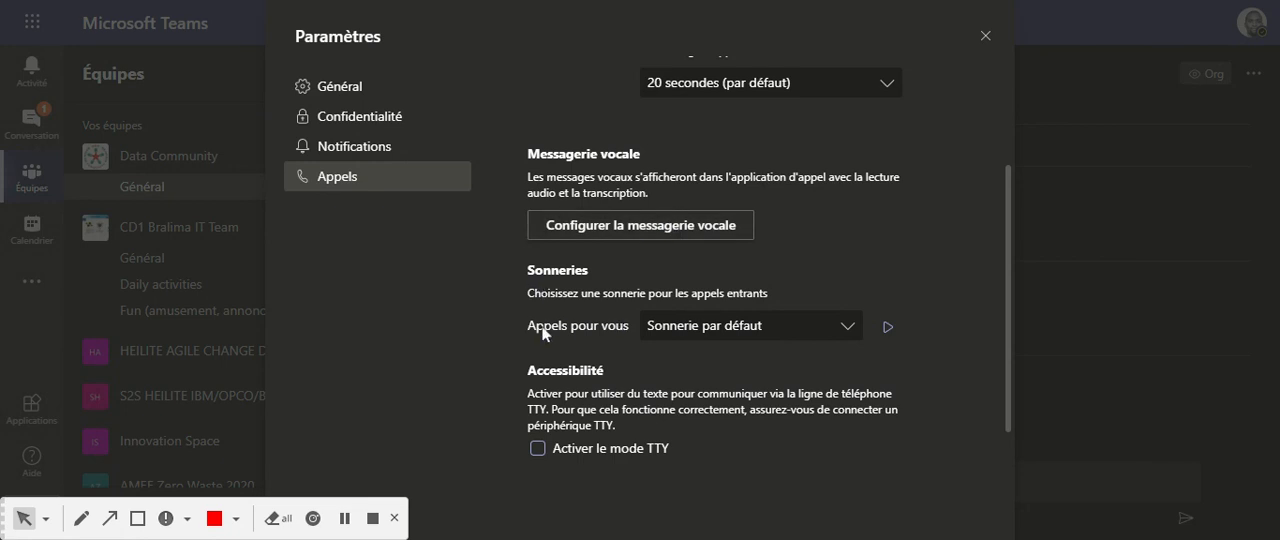
Preview the default ringtone, then set the ringtone for Appels pour vous to Bop and play it.
{"action": "left_click", "coordinate": [887, 327]}
{"action": "left_click", "coordinate": [887, 328]}
{"action": "left_click", "coordinate": [846, 334]}
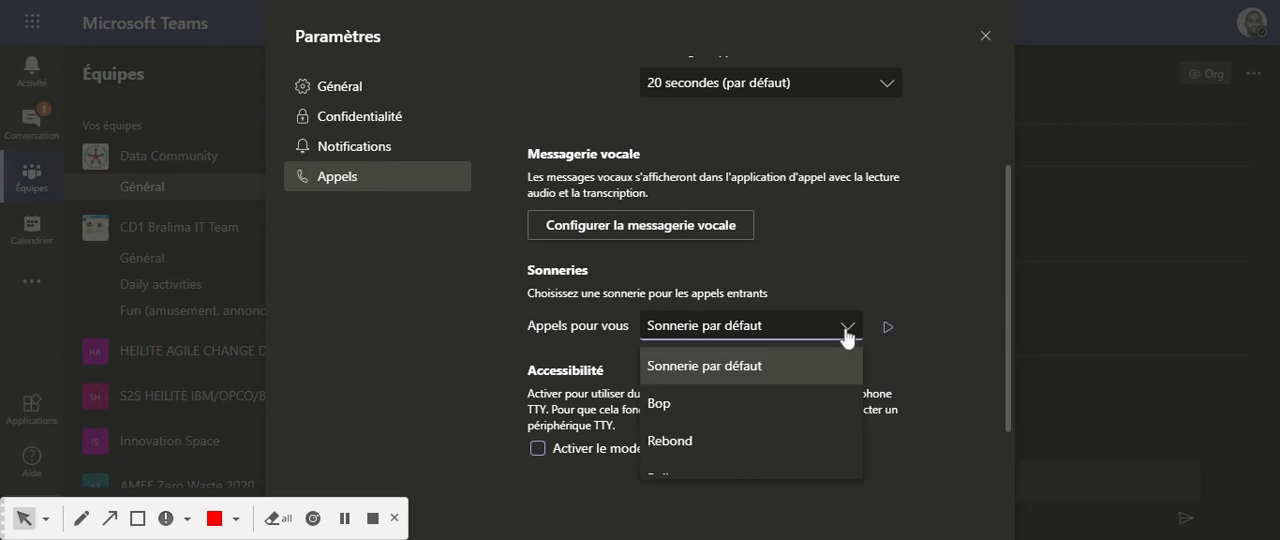
{"action": "scroll", "coordinate": [755, 428], "scroll_direction": "down", "scroll_amount": 2}
{"action": "scroll", "coordinate": [755, 422], "scroll_direction": "down", "scroll_amount": 3}
{"action": "scroll", "coordinate": [755, 422], "scroll_direction": "up", "scroll_amount": 5}
{"action": "left_click", "coordinate": [677, 405]}
{"action": "left_click", "coordinate": [887, 332]}
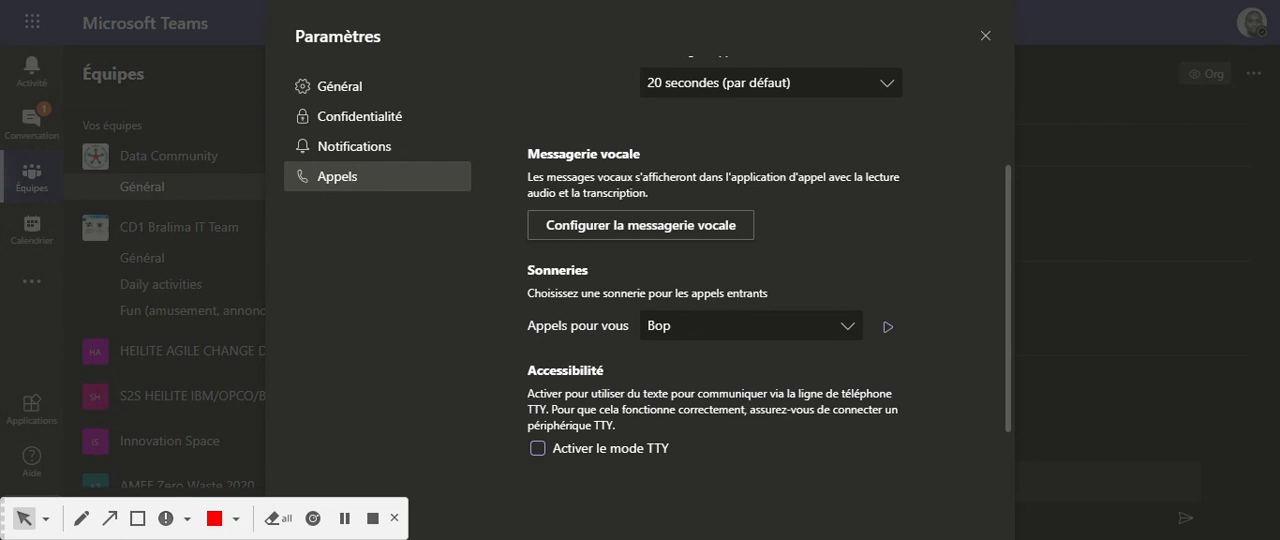
Review the Accessibilité TTY option and the remaining Appels settings, then close the settings.
{"action": "scroll", "coordinate": [845, 406], "scroll_direction": "down", "scroll_amount": 1}
{"action": "scroll", "coordinate": [845, 406], "scroll_direction": "up", "scroll_amount": 3}
{"action": "scroll", "coordinate": [845, 406], "scroll_direction": "down", "scroll_amount": 2}
{"action": "scroll", "coordinate": [845, 406], "scroll_direction": "down", "scroll_amount": 1}
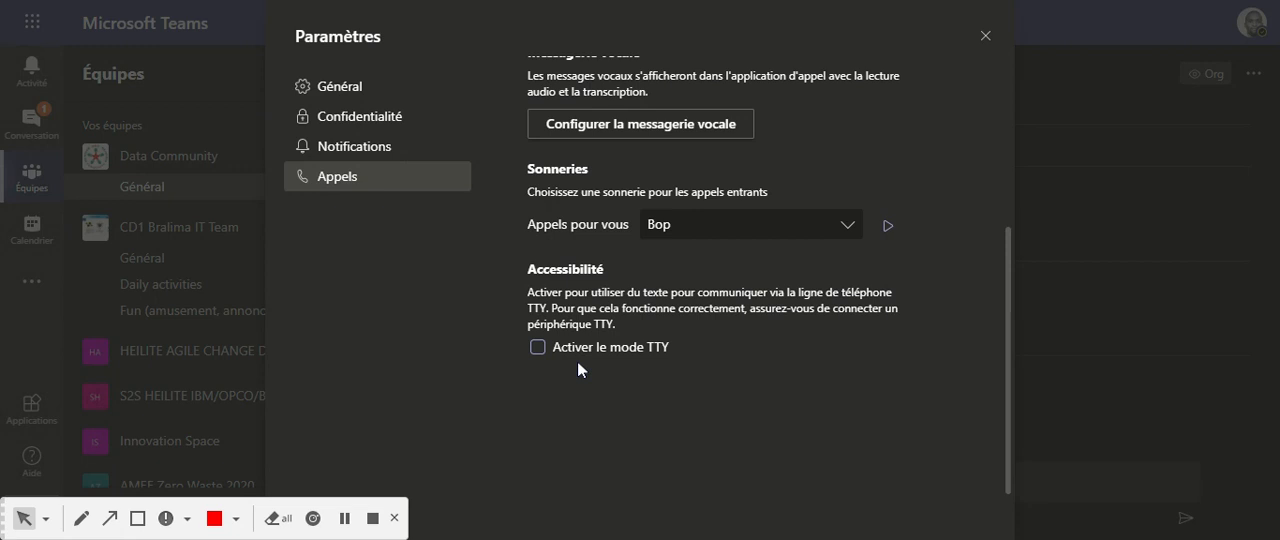
{"action": "scroll", "coordinate": [826, 418], "scroll_direction": "up", "scroll_amount": 4}
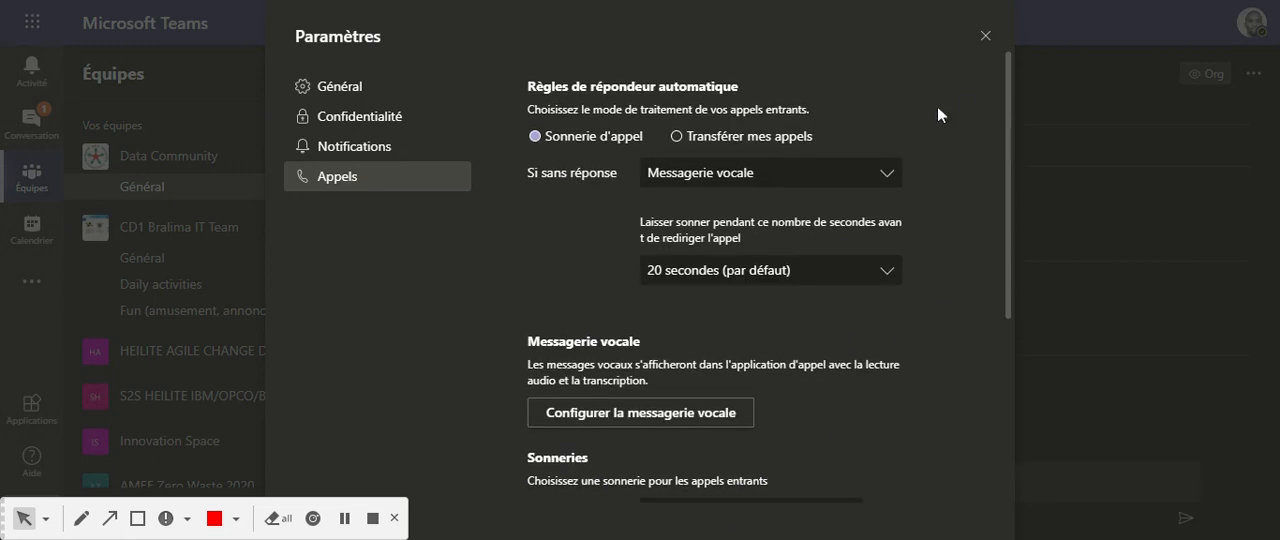
{"action": "scroll", "coordinate": [928, 313], "scroll_direction": "down", "scroll_amount": 1}
{"action": "scroll", "coordinate": [929, 312], "scroll_direction": "down", "scroll_amount": 3}
{"action": "scroll", "coordinate": [931, 311], "scroll_direction": "up", "scroll_amount": 4}
{"action": "left_click", "coordinate": [985, 38]}
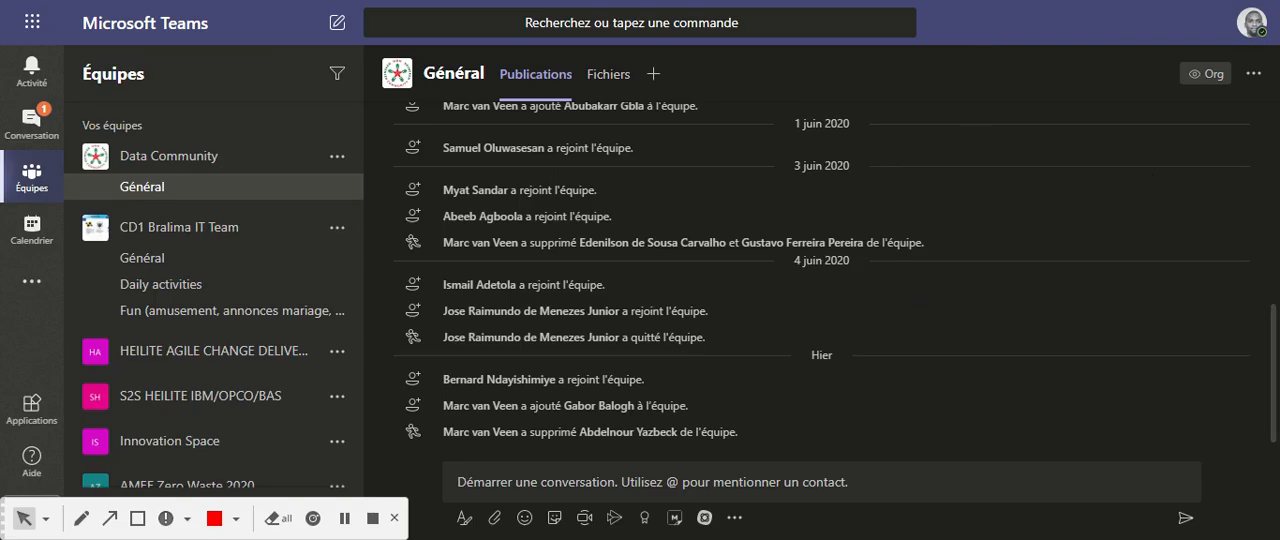
Examine the Raccourcis clavier list, covering general, navigation, messaging and meeting shortcuts, and close it.
{"action": "left_click", "coordinate": [1258, 30]}
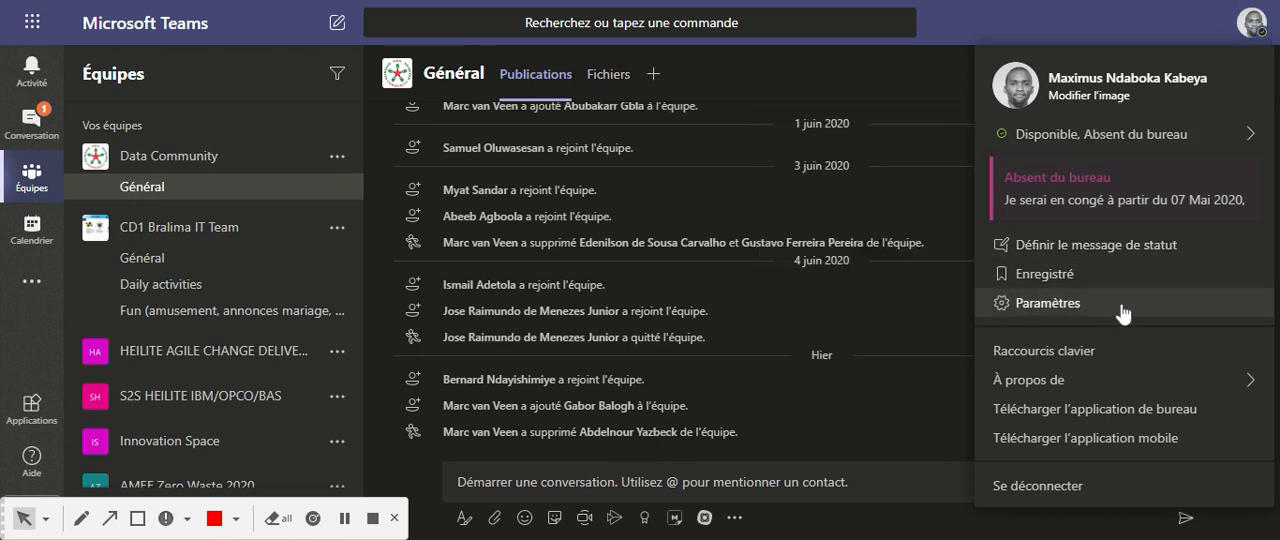
{"action": "left_click", "coordinate": [1064, 353]}
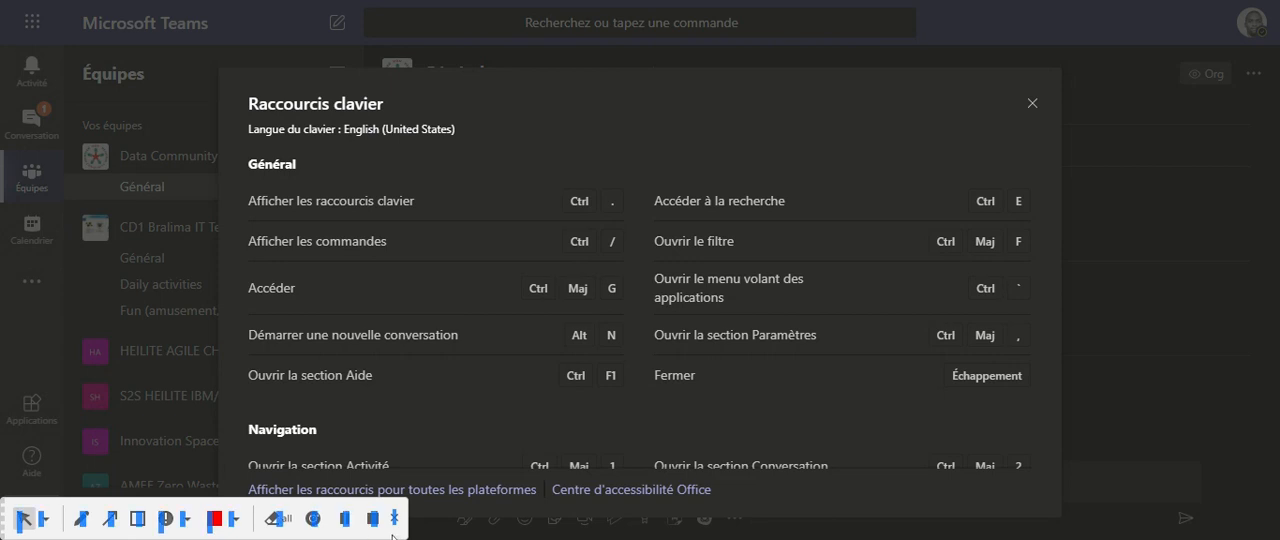
{"action": "scroll", "coordinate": [1055, 145], "scroll_direction": "down", "scroll_amount": 2}
{"action": "scroll", "coordinate": [1059, 175], "scroll_direction": "up", "scroll_amount": 2}
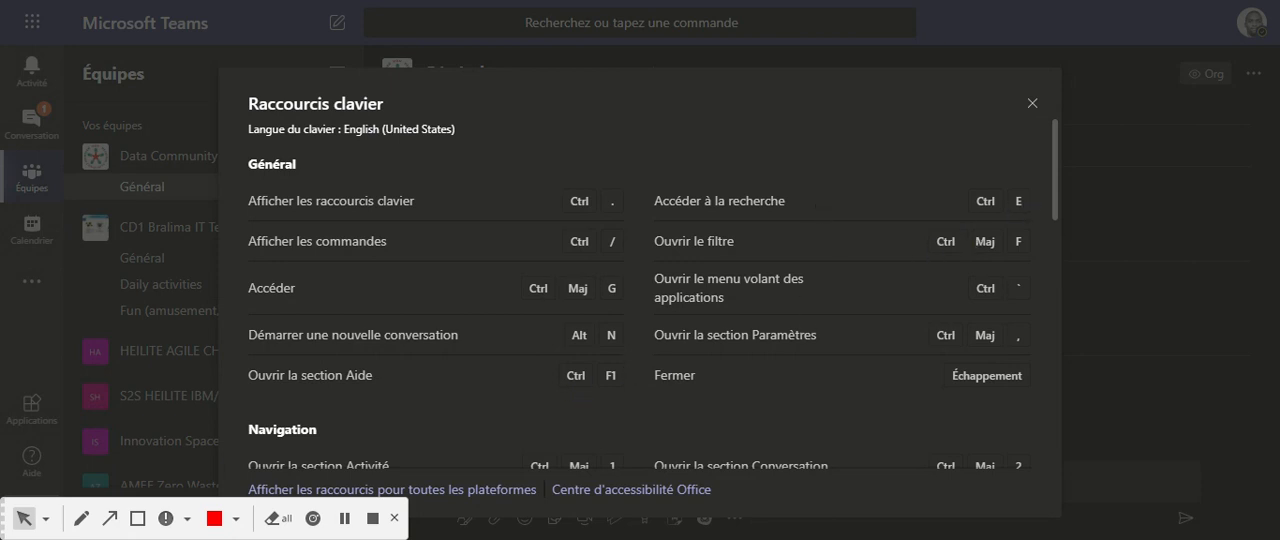
{"action": "scroll", "coordinate": [947, 293], "scroll_direction": "down", "scroll_amount": 4}
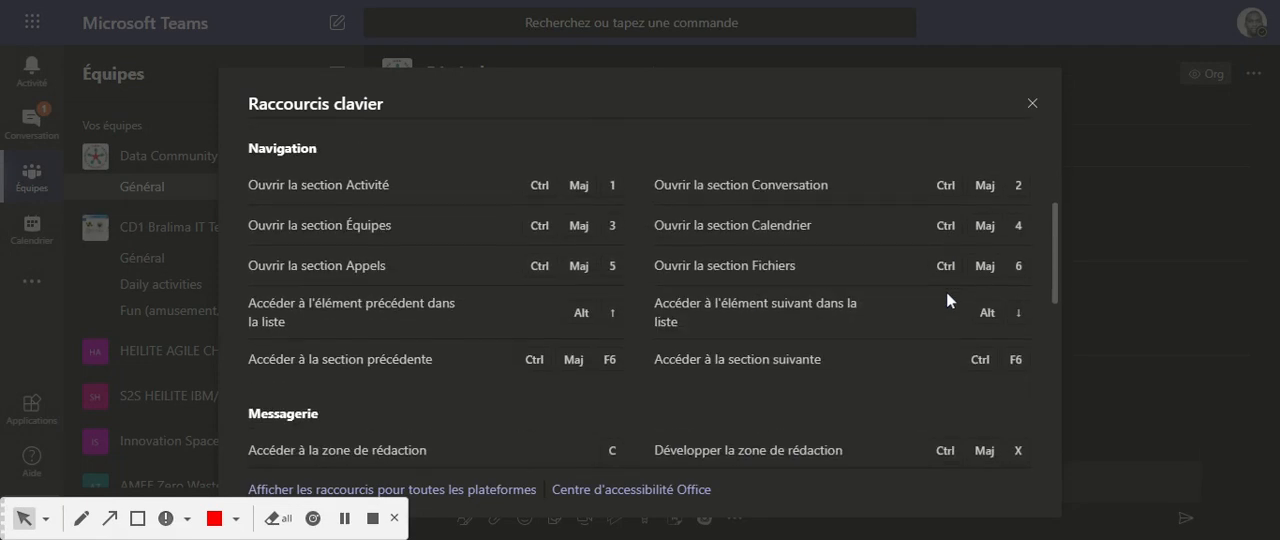
{"action": "scroll", "coordinate": [946, 292], "scroll_direction": "down", "scroll_amount": 3}
{"action": "scroll", "coordinate": [946, 294], "scroll_direction": "up", "scroll_amount": 2}
{"action": "scroll", "coordinate": [946, 296], "scroll_direction": "up", "scroll_amount": 1}
{"action": "scroll", "coordinate": [946, 296], "scroll_direction": "down", "scroll_amount": 5}
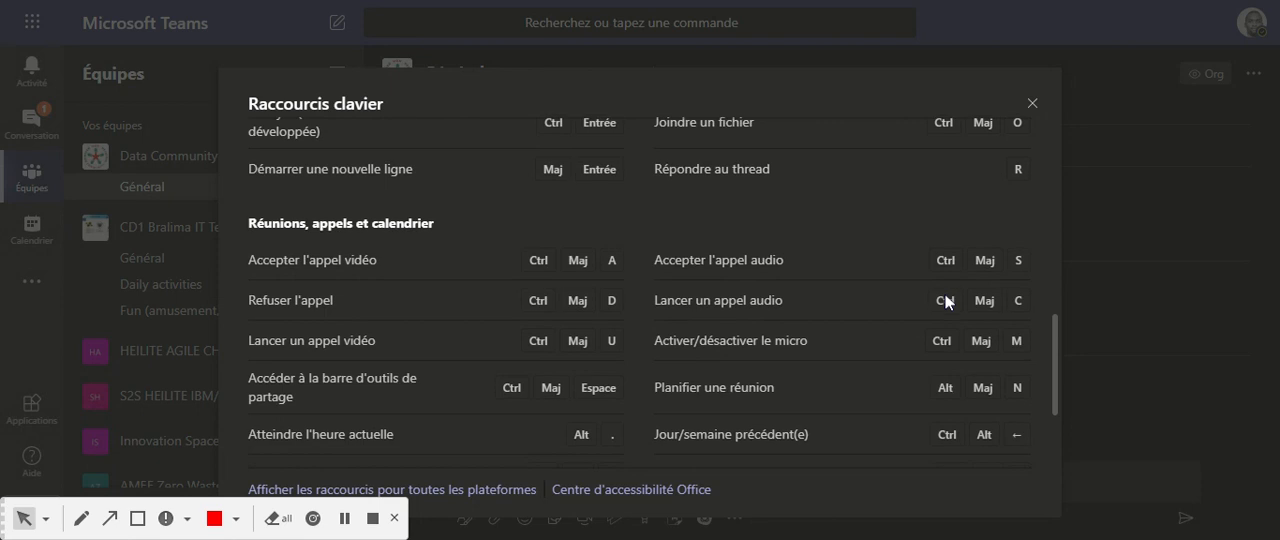
{"action": "scroll", "coordinate": [941, 296], "scroll_direction": "down", "scroll_amount": 1}
{"action": "scroll", "coordinate": [941, 296], "scroll_direction": "up", "scroll_amount": 4}
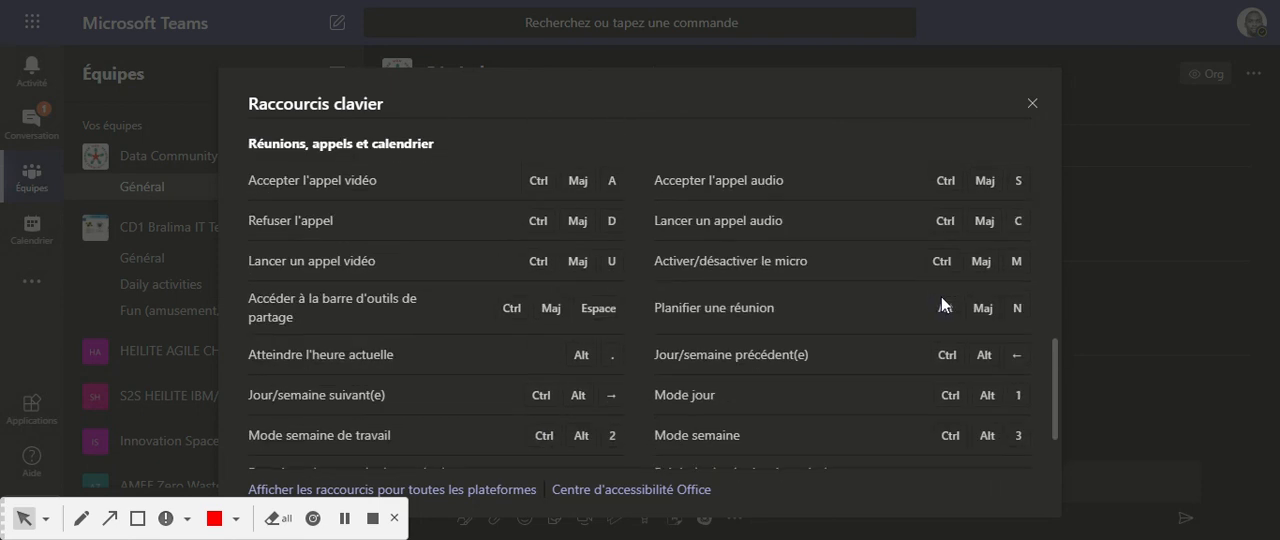
{"action": "scroll", "coordinate": [939, 298], "scroll_direction": "up", "scroll_amount": 1}
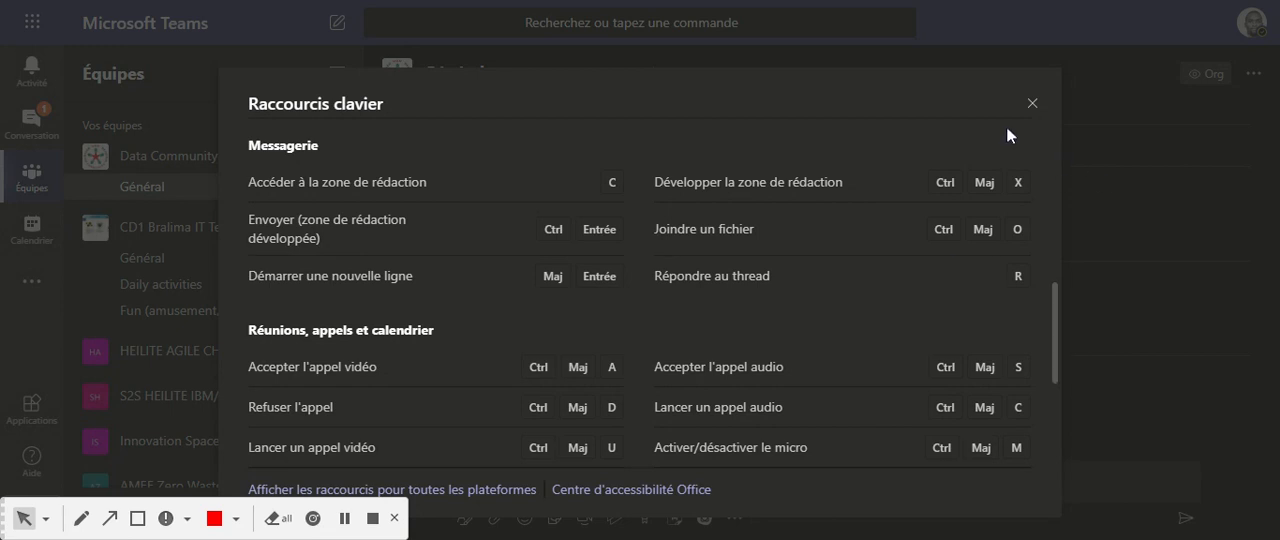
{"action": "left_click", "coordinate": [1032, 103]}
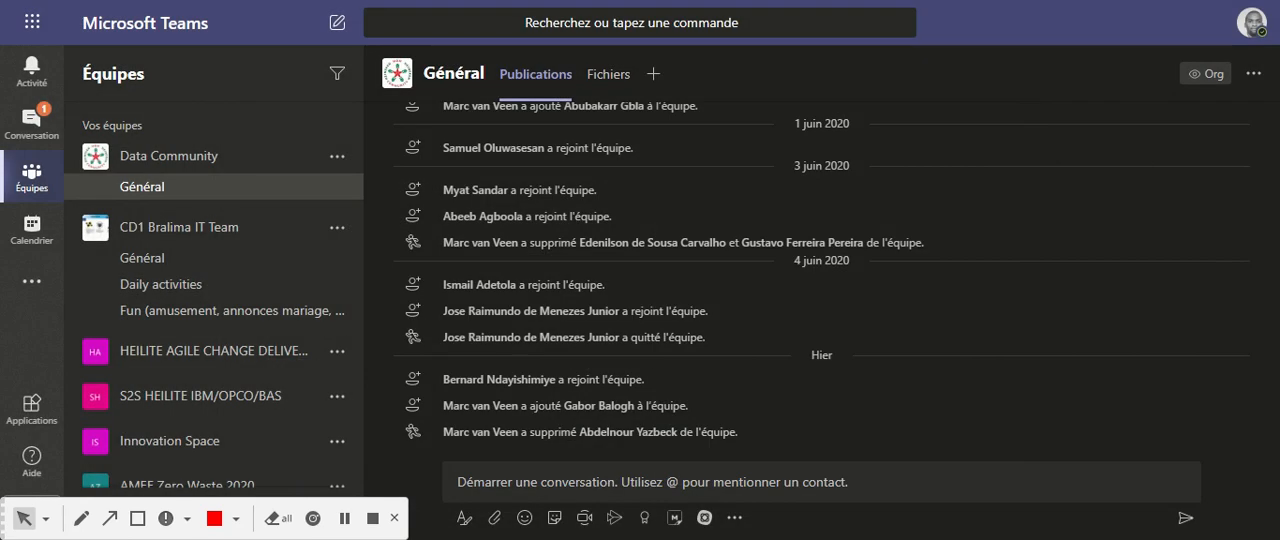
Consult Informations légales and Confidentialité et cookies under À propos de for the account.
{"action": "left_click", "coordinate": [1253, 26]}
{"action": "mouse_move", "coordinate": [1047, 390]}
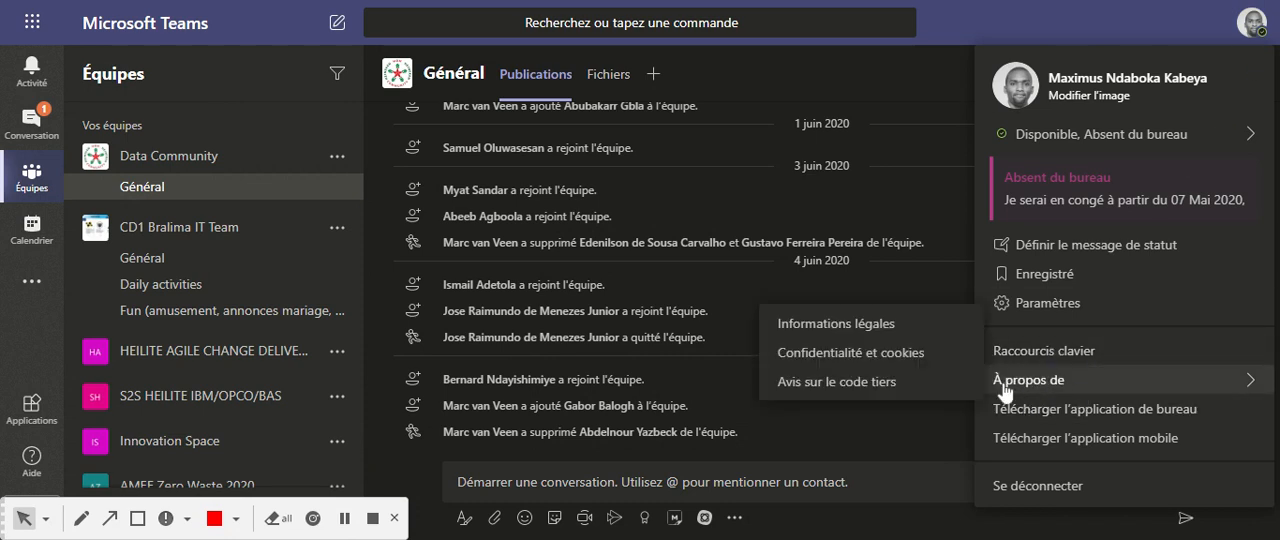
{"action": "left_click", "coordinate": [873, 334]}
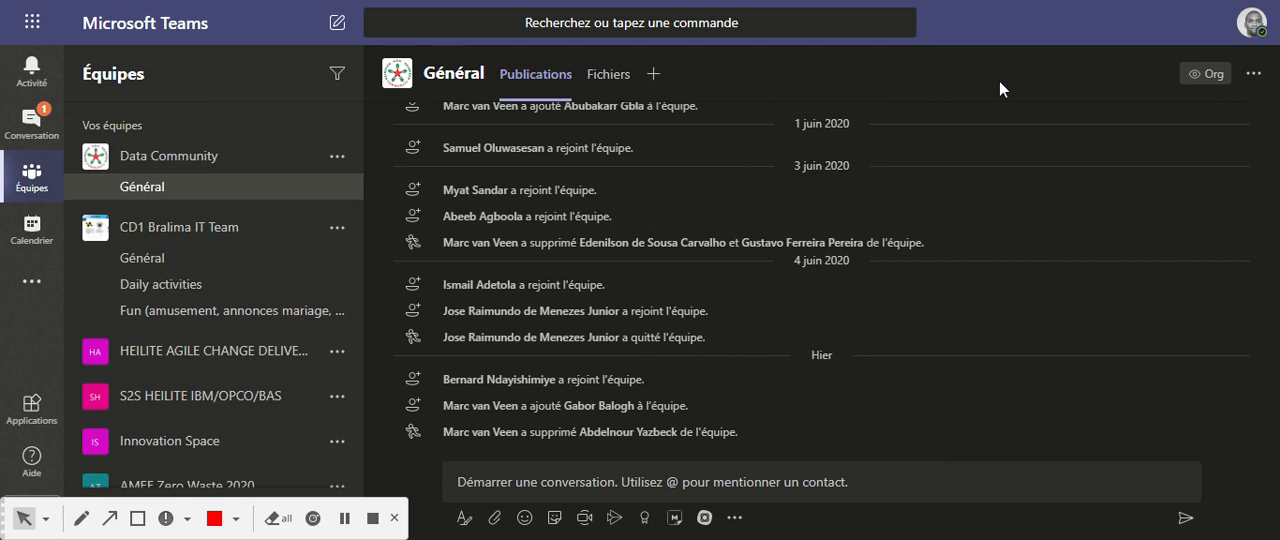
{"action": "left_click", "coordinate": [1252, 40]}
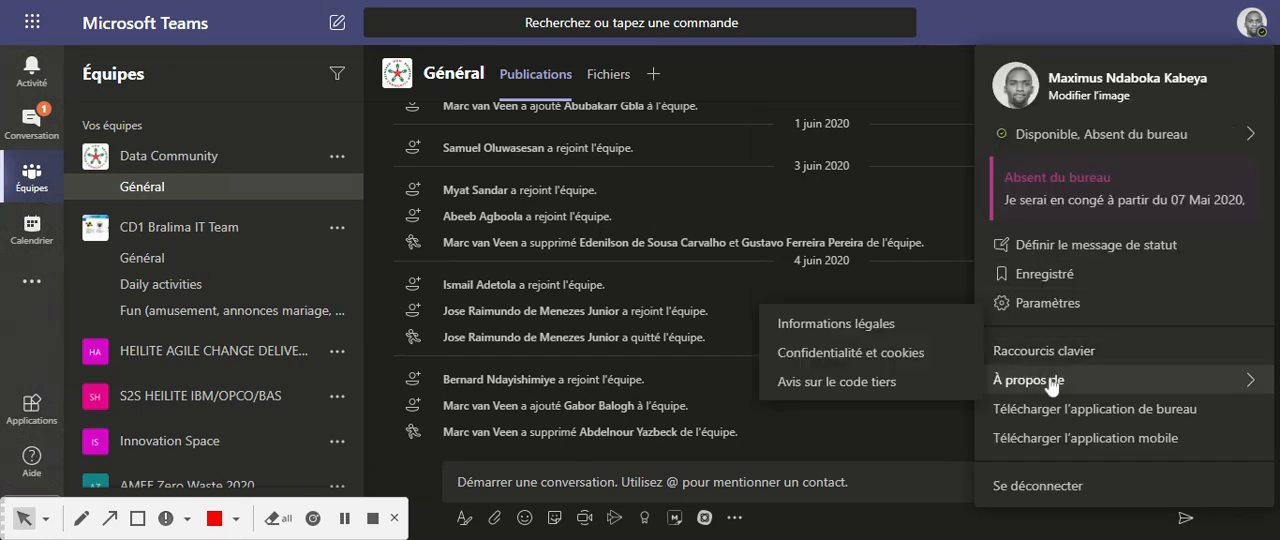
{"action": "left_click", "coordinate": [891, 358]}
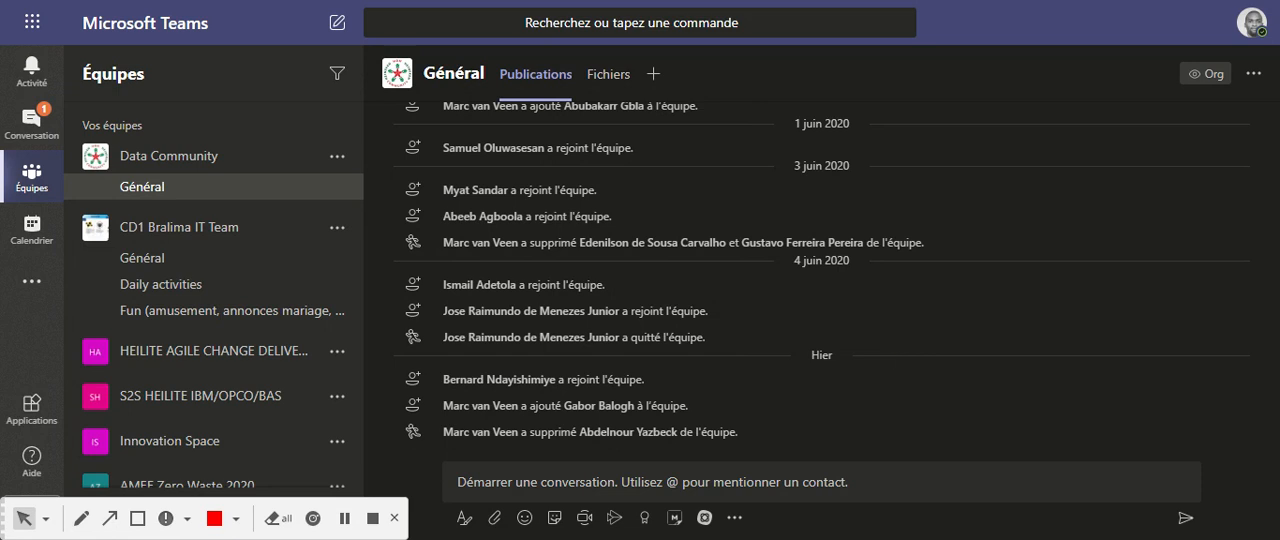
Request the desktop application download through the account options.
{"action": "left_click", "coordinate": [1252, 22]}
{"action": "mouse_move", "coordinate": [1095, 390]}
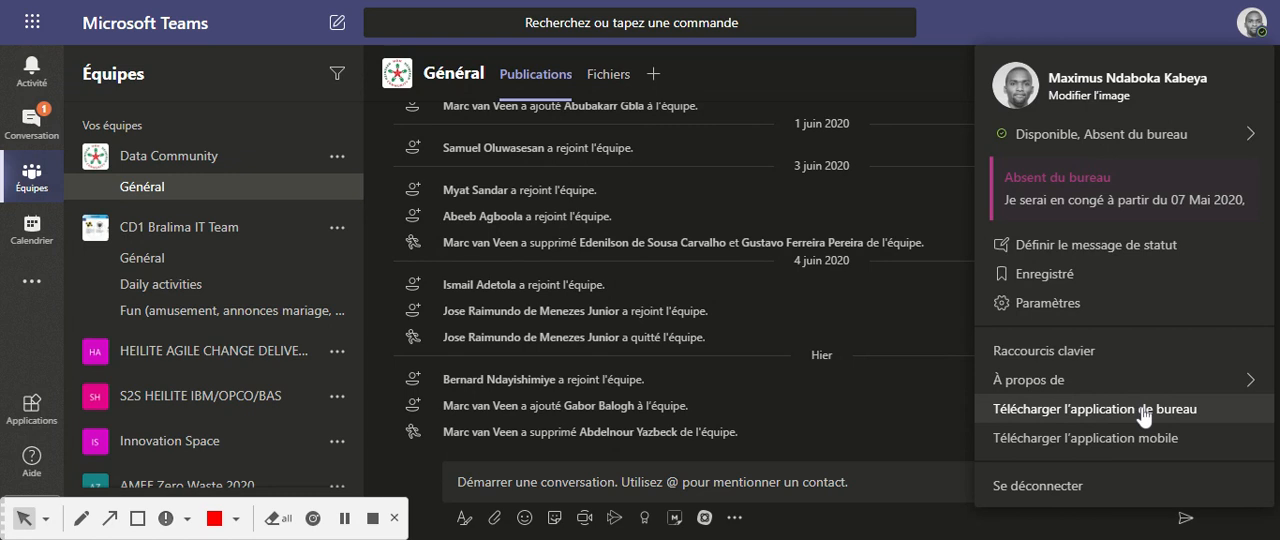
{"action": "left_click", "coordinate": [1095, 410]}
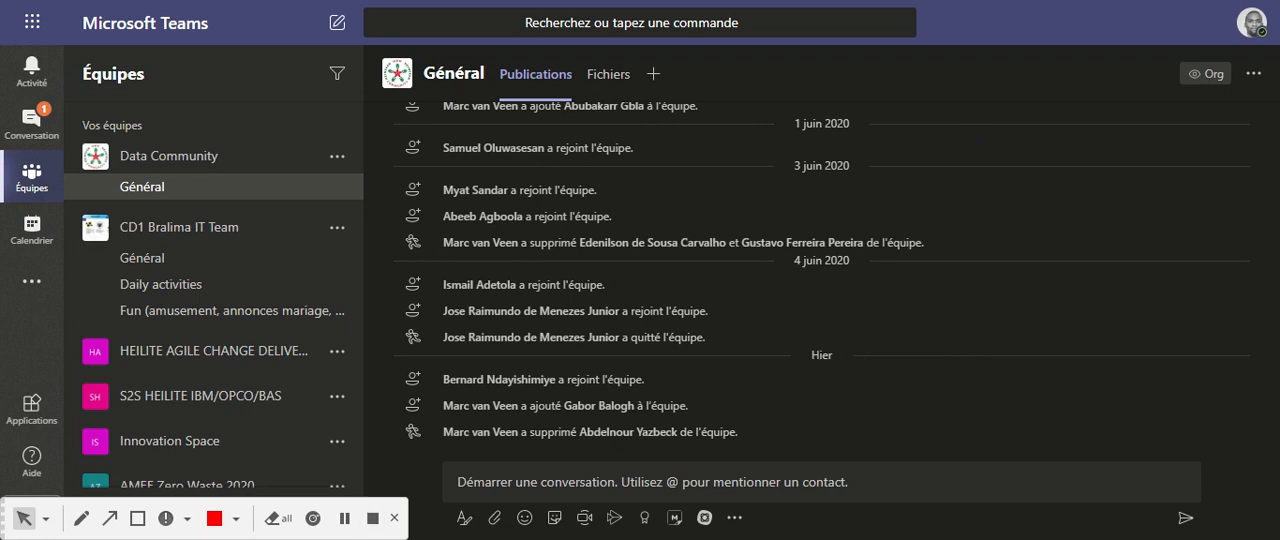
Look over the account options, including the mobile application download, and close them.
{"action": "left_click", "coordinate": [1253, 20]}
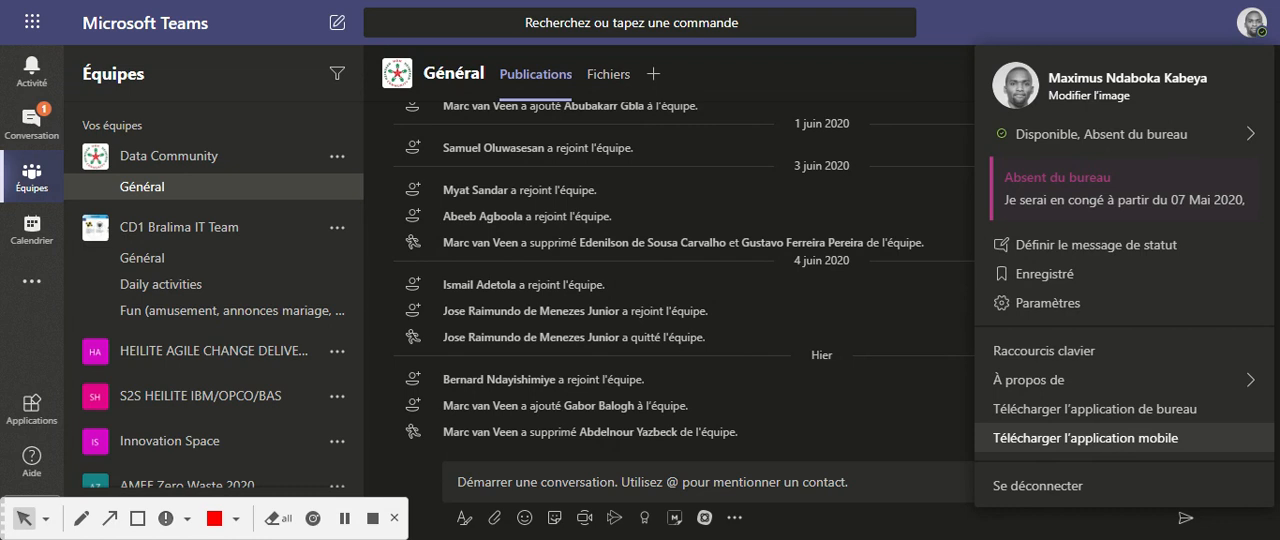
{"action": "mouse_move", "coordinate": [1168, 136]}
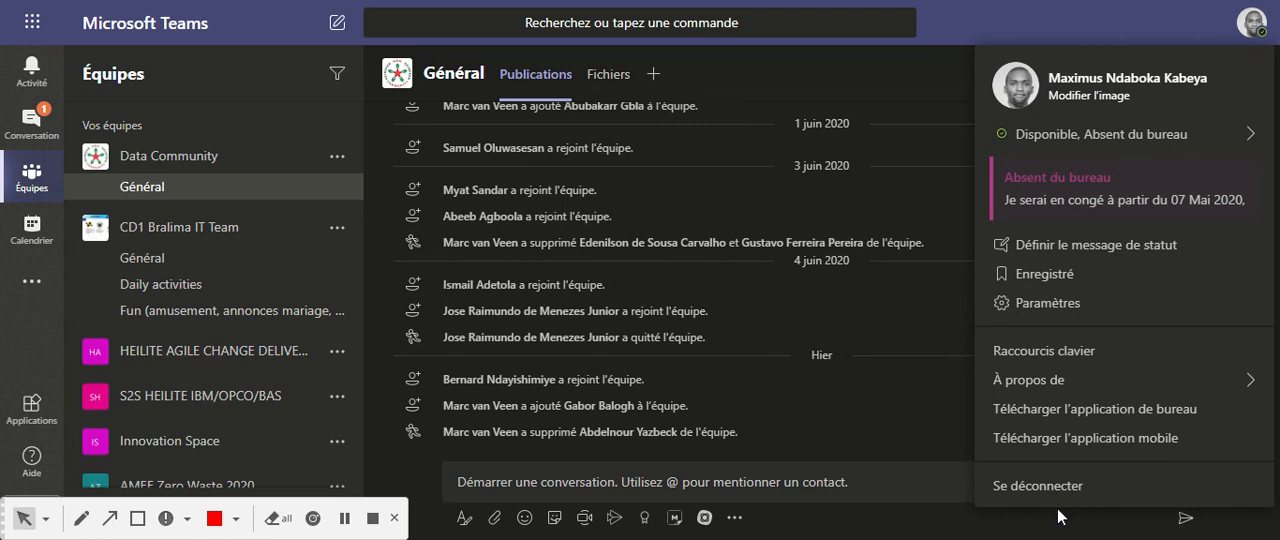
{"action": "left_click", "coordinate": [1250, 28]}
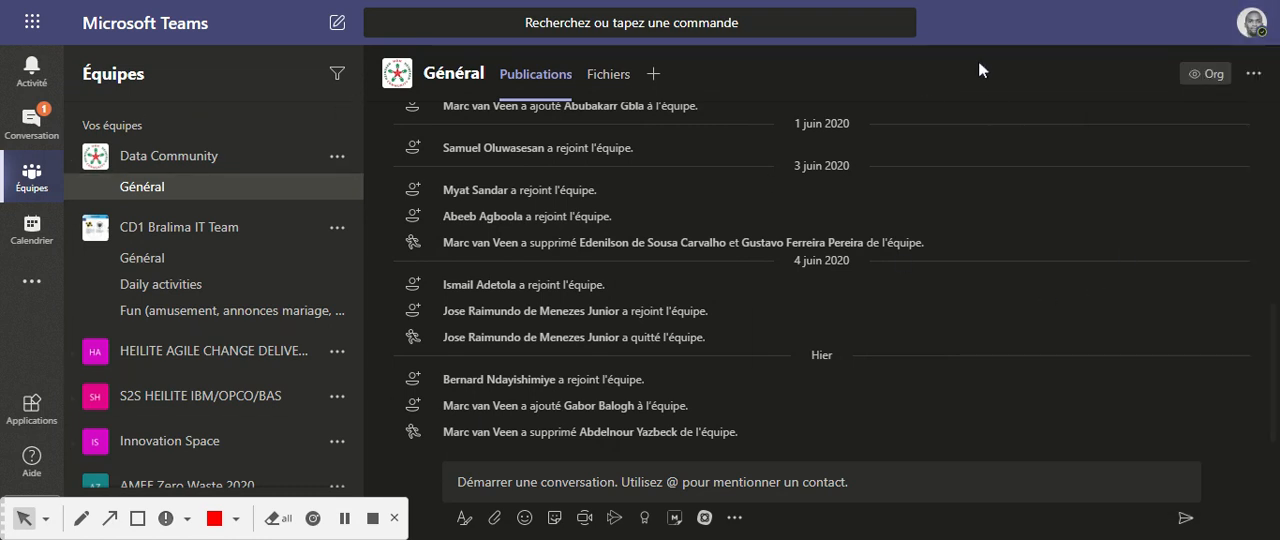